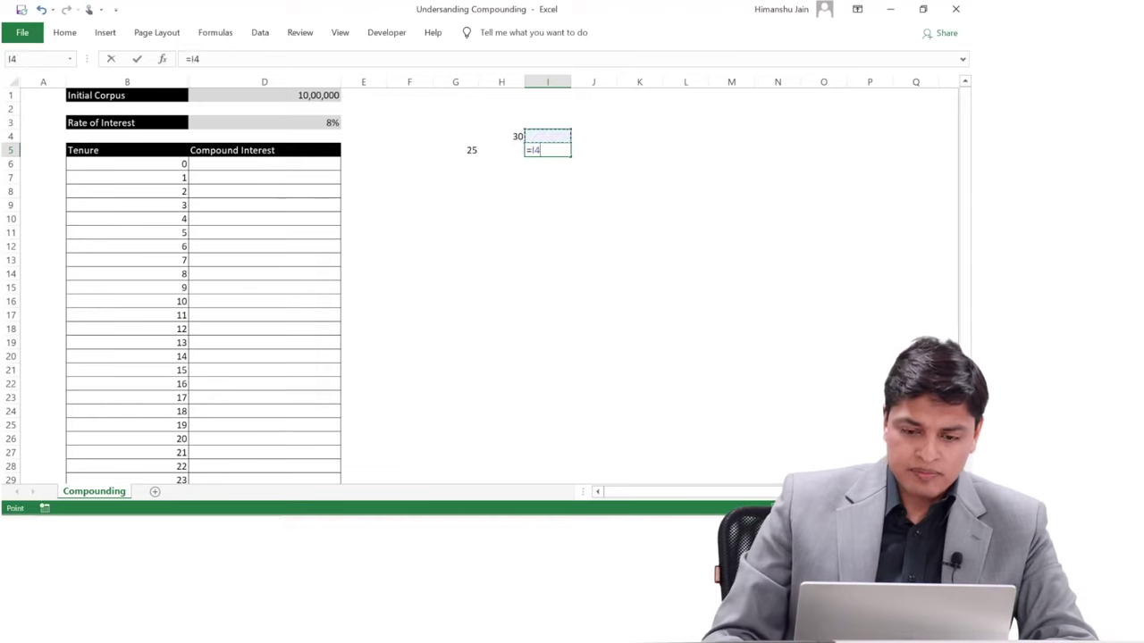
Complete the formula in I5 as =H4+G5 to add the two sample numbers
key(Left)
key(Left)
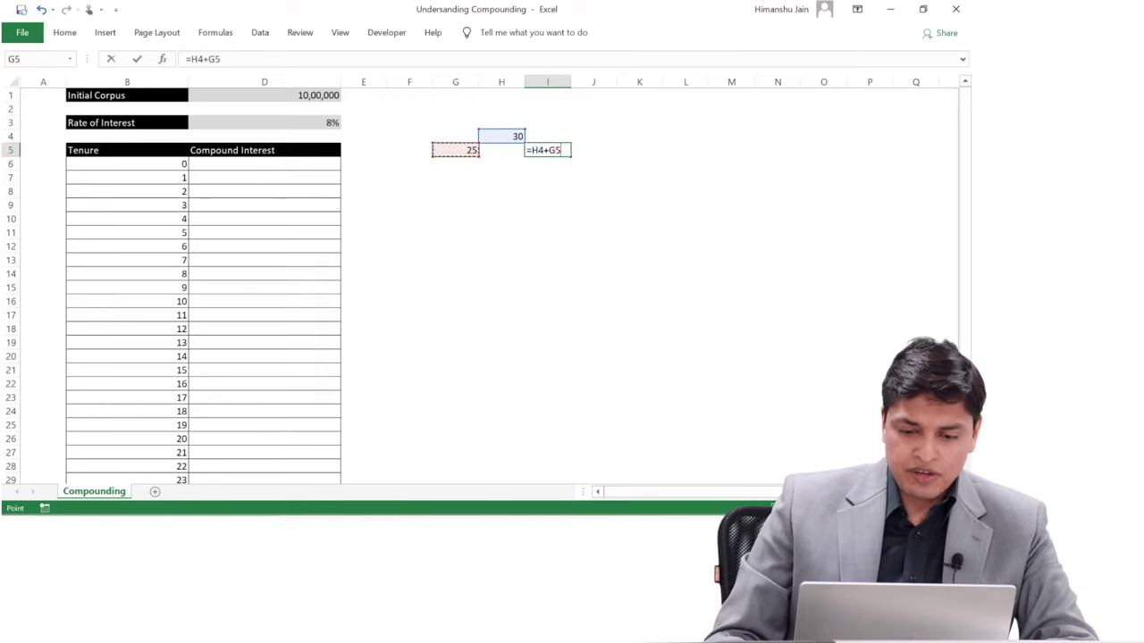
key(Return)
Enter =$D$1 in D6 so the tenure 0 amount refers absolutely to the Initial Corpus
key(Up)
key(Left)
key(Left)
key(Left)
key(Up)
key(Up)
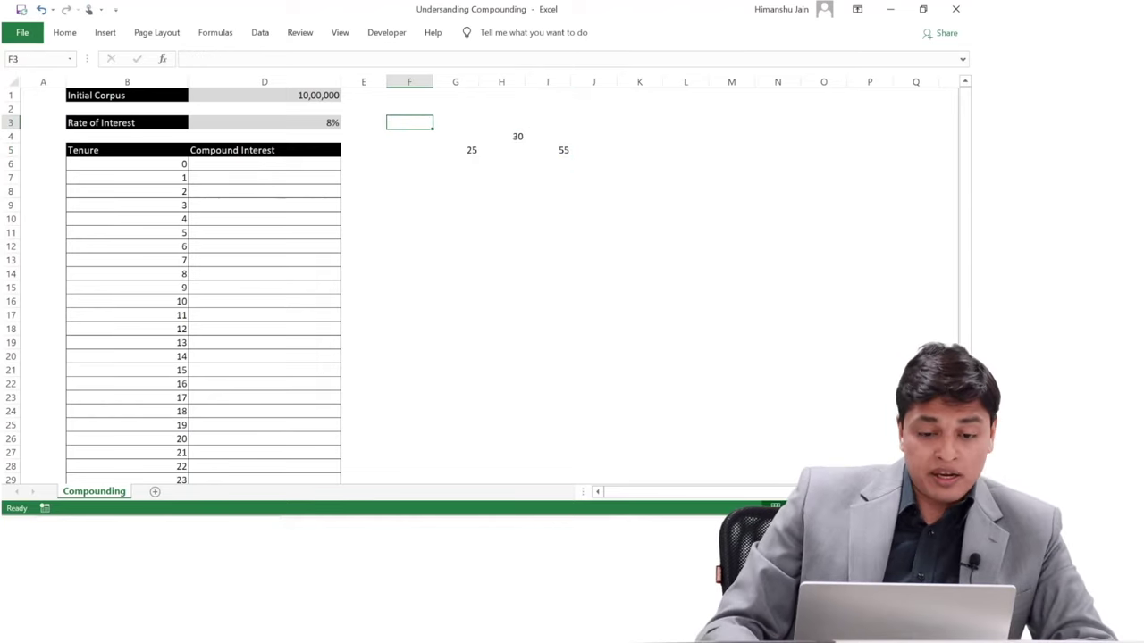
key(Left)
key(Left)
key(Up)
key(Up)
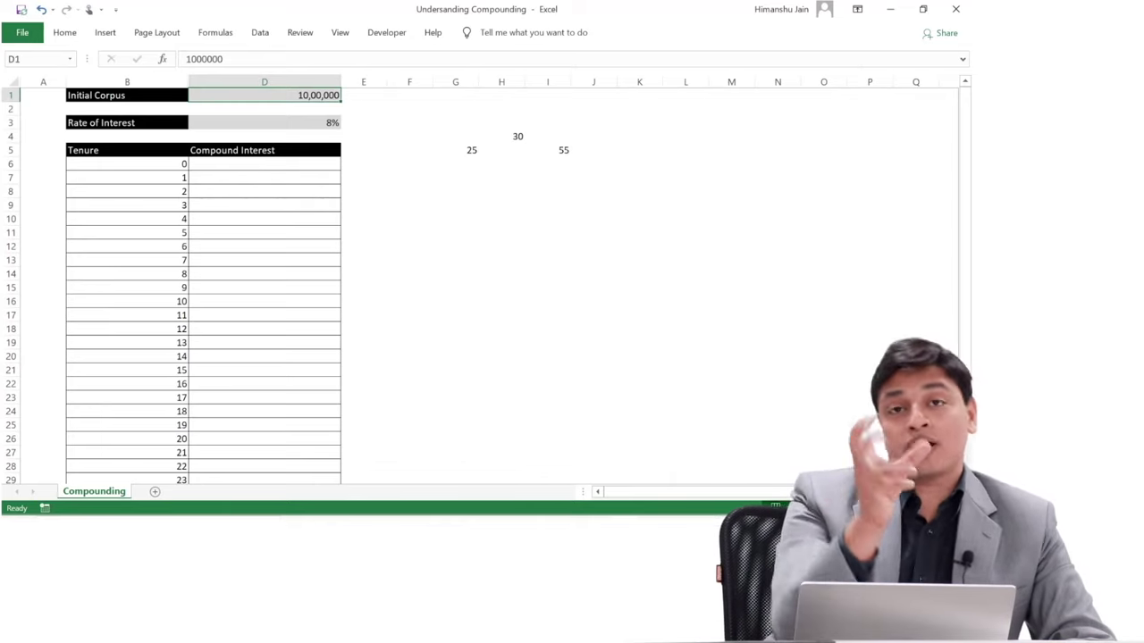
key(Down)
key(Down)
key(Down)
key(Down)
key(Down)
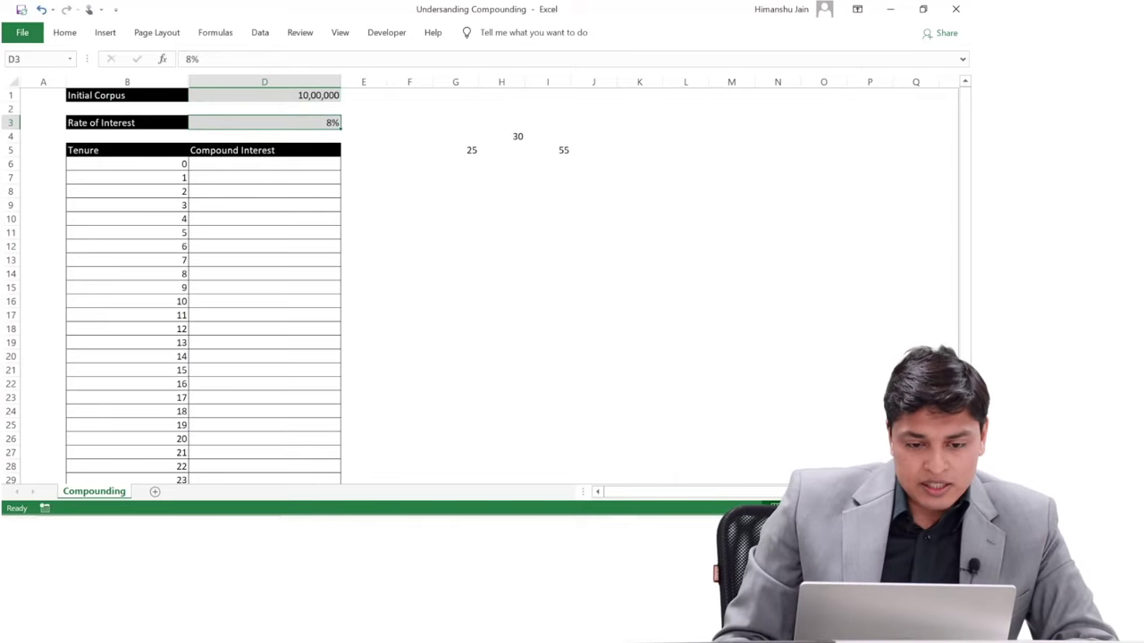
text(=)
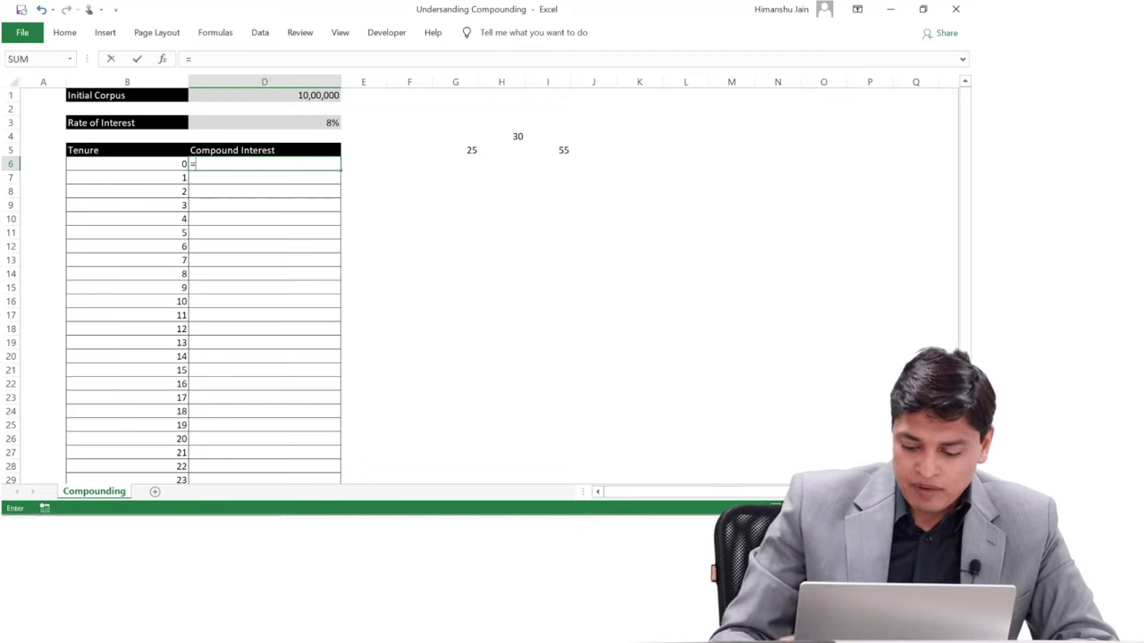
key(Up)
key(Up)
key(Up)
key(Up)
key(Up)
key(F4)
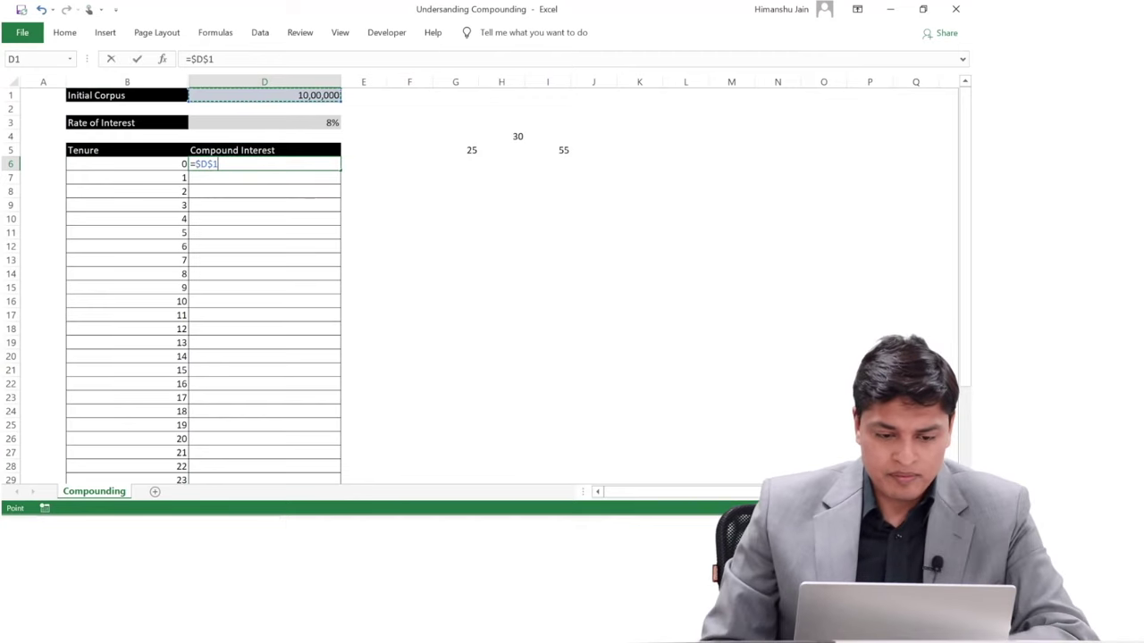
key(Return)
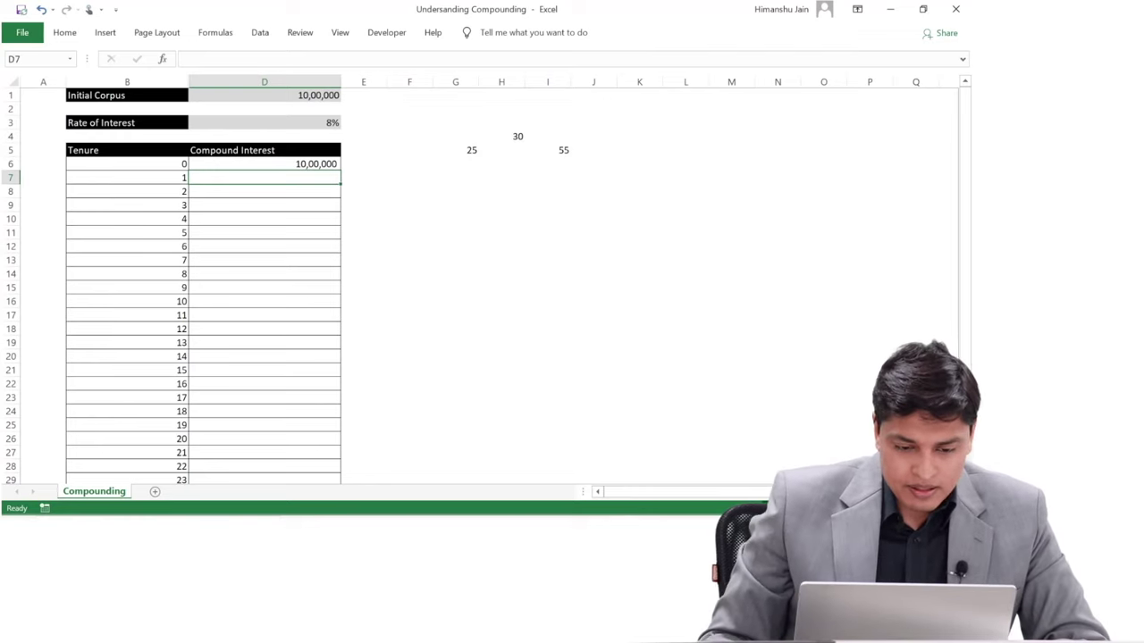
Enter =D6*(1+$D$3) in D7 to compound the previous amount with an absolute reference to the Rate of Interest
text(=)
key(Up)
text(*()
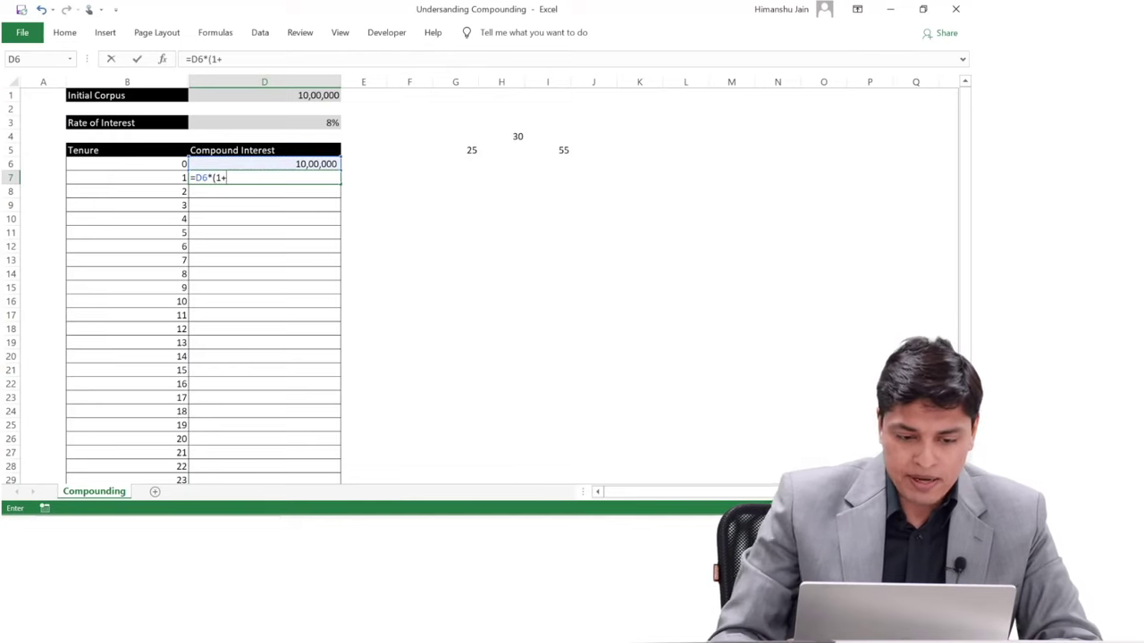
text(1+)
key(Up)
key(Up)
key(Up)
key(Up)
key(F4)
text())
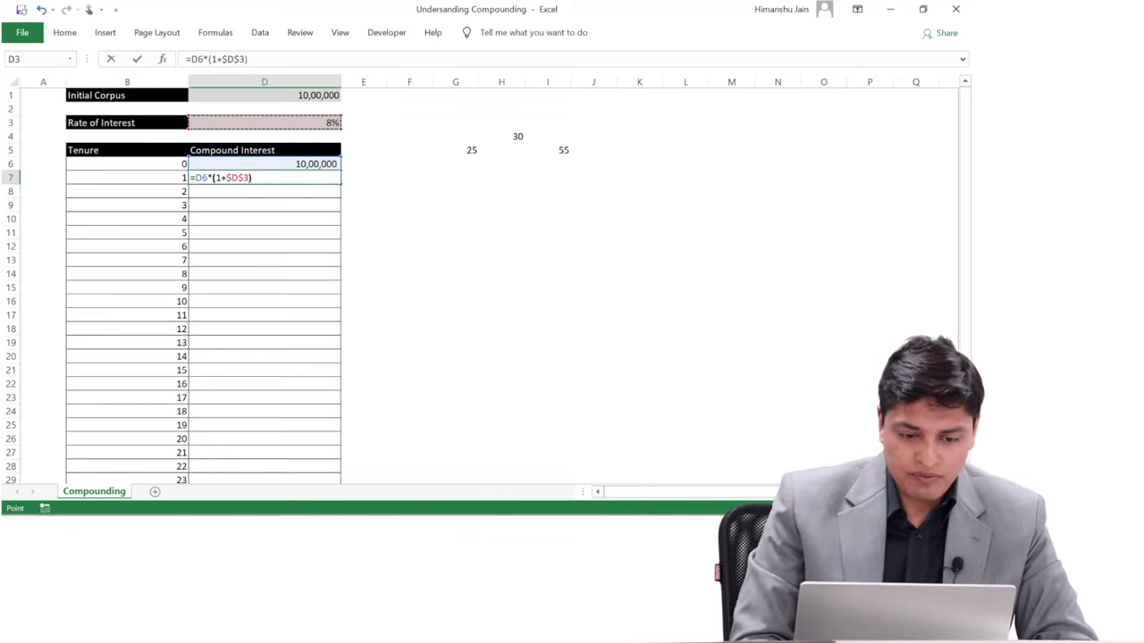
key(Return)
Copy the tenure 1 formula from D7 into D8 for tenure 2
click(265, 177)
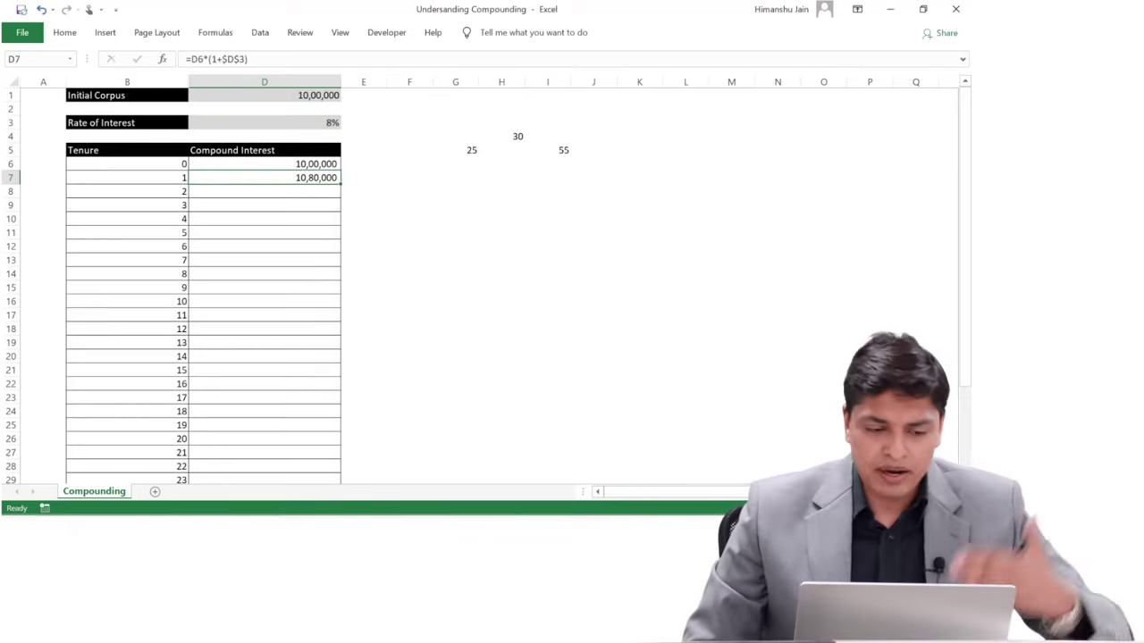
key(ctrl+c)
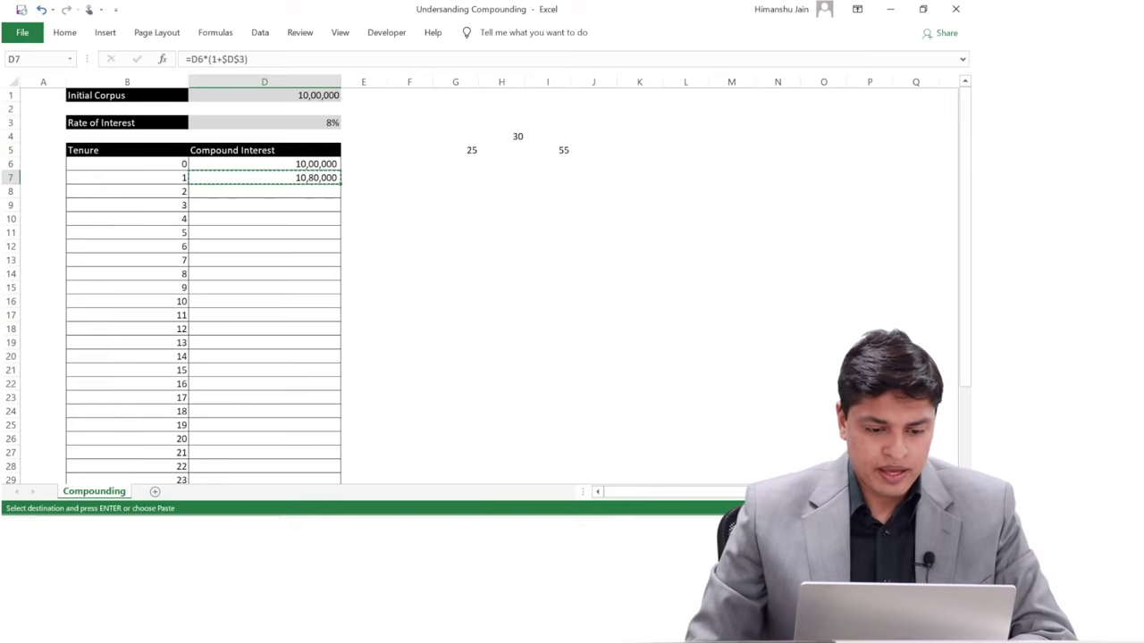
key(Down)
key(ctrl+v)
key(Down)
key(Up)
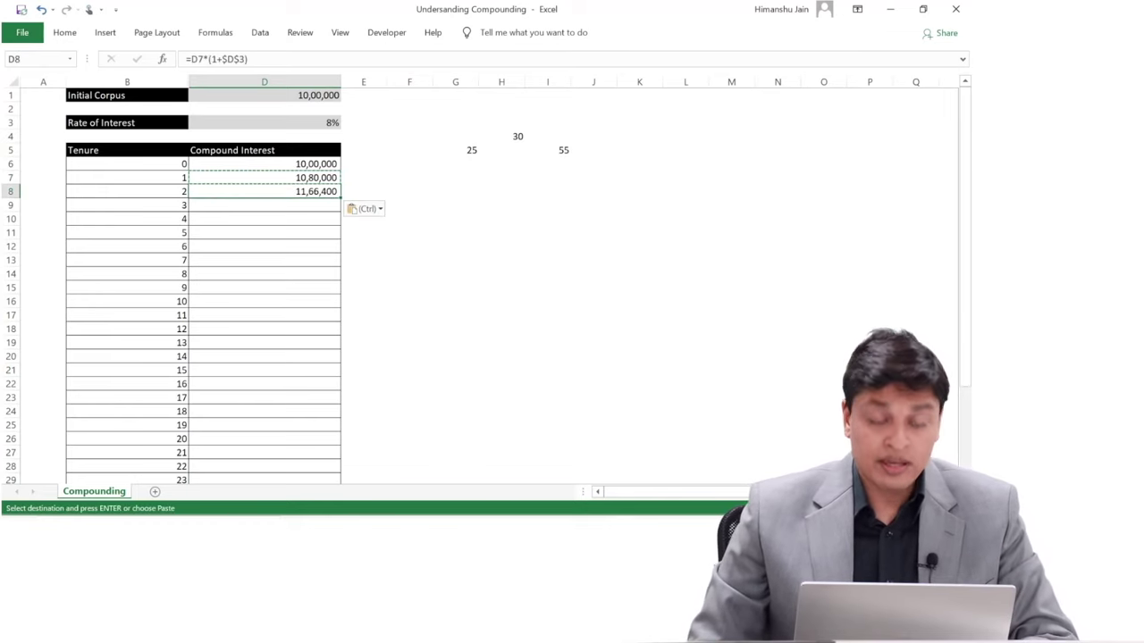
Copy the D8 compounding formula down the Compound Interest column through tenure 30 in D36
key(ctrl+c)
key(Left)
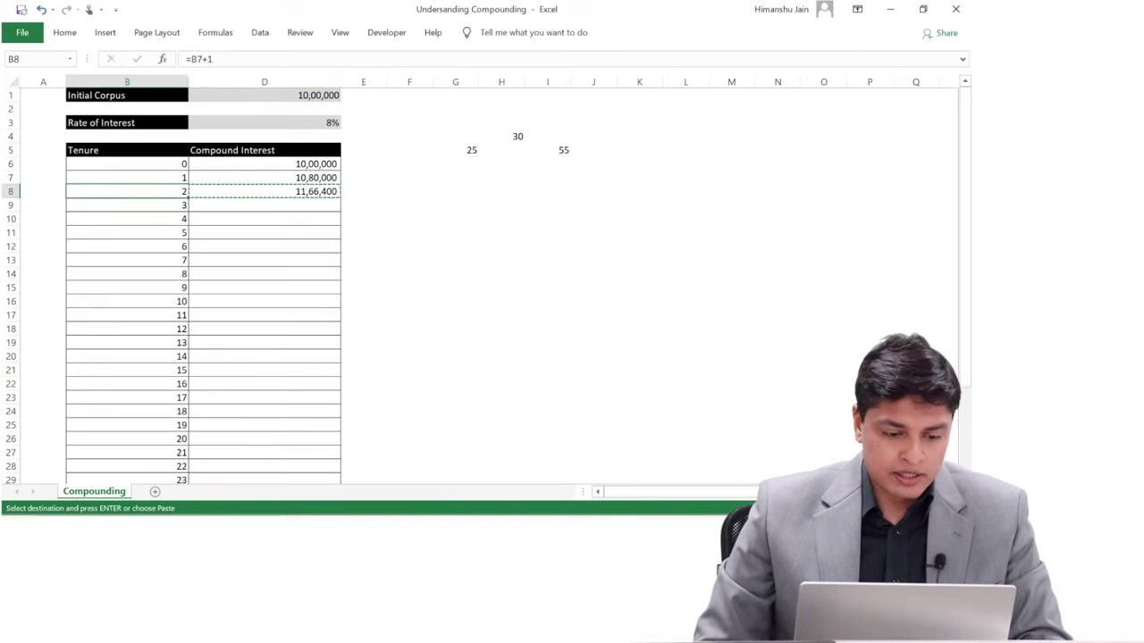
key(ctrl+Down)
key(Right)
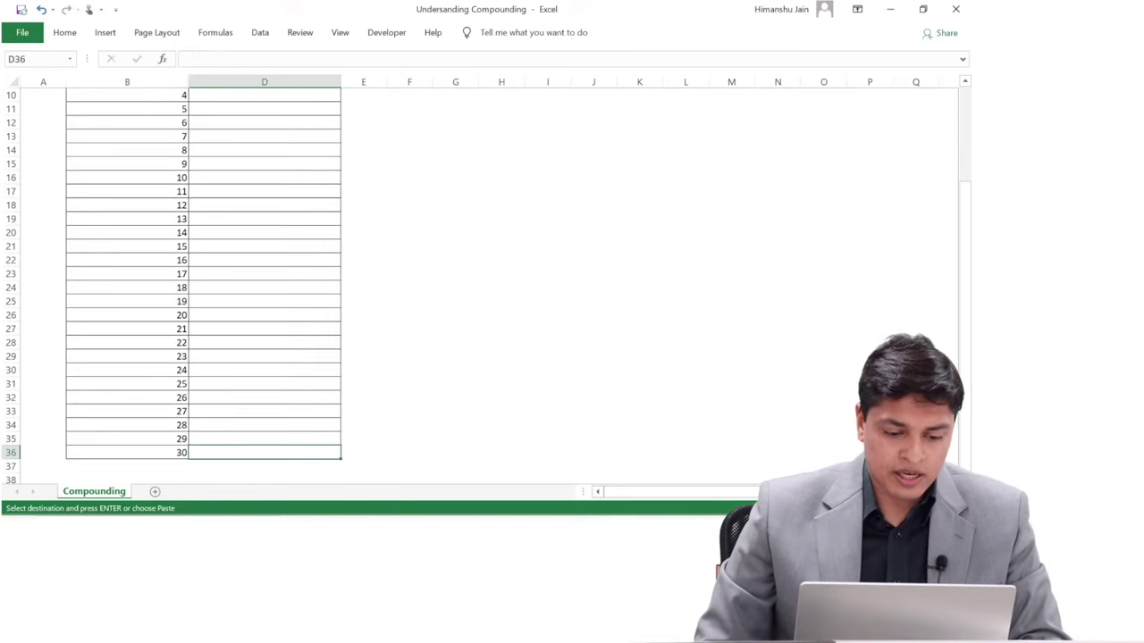
key(ctrl+shift+Up)
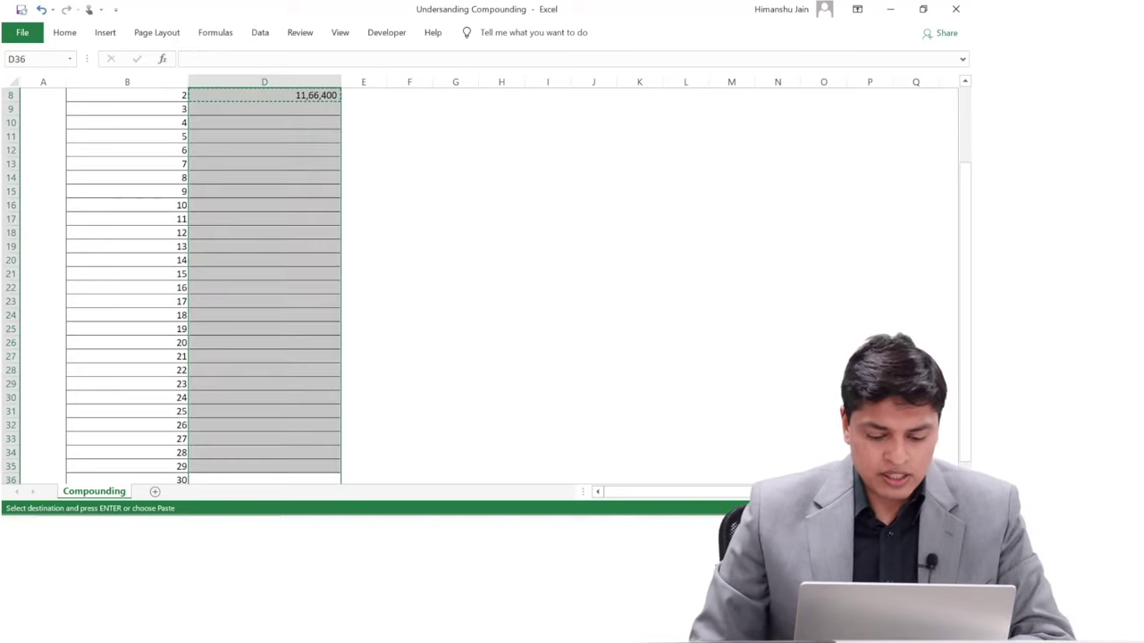
key(ctrl+v)
Review the Compound Interest column down to tenure 30, along with the Initial Corpus and Rate of Interest
key(ctrl+Up)
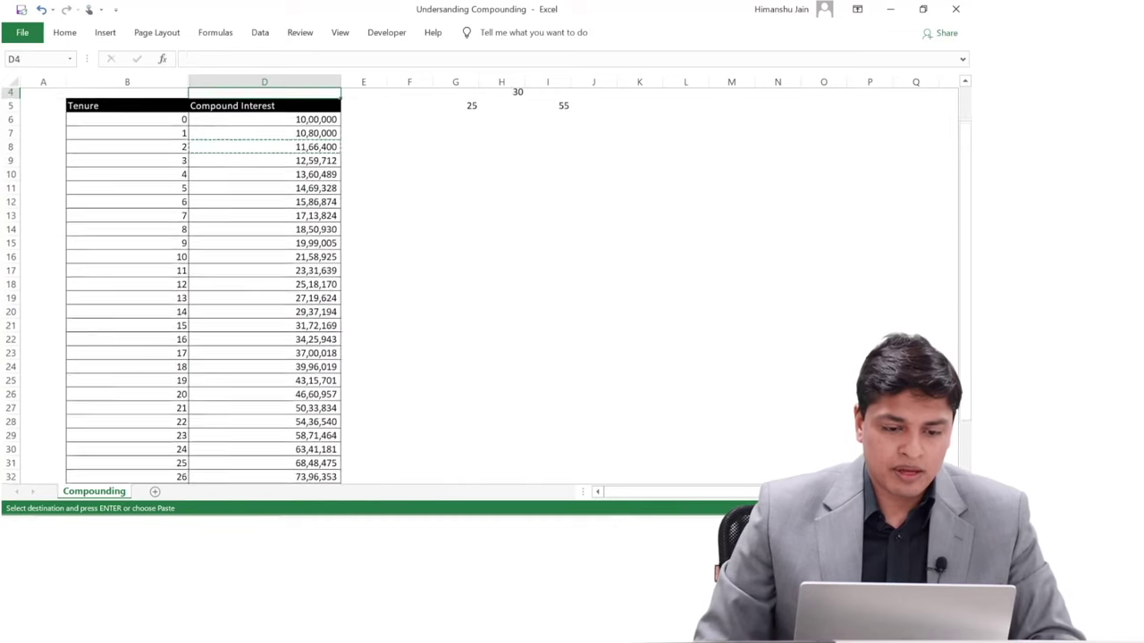
key(ctrl+Up)
key(ctrl+Down)
scroll(500, 286, down, 1)
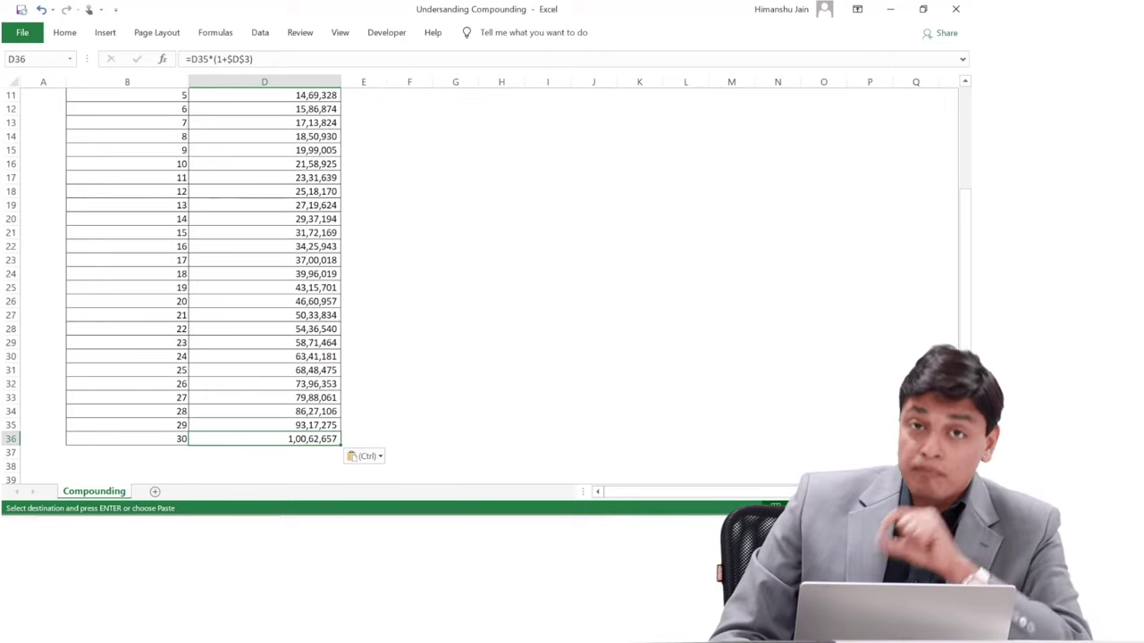
key(ctrl+Up)
key(ctrl+Up)
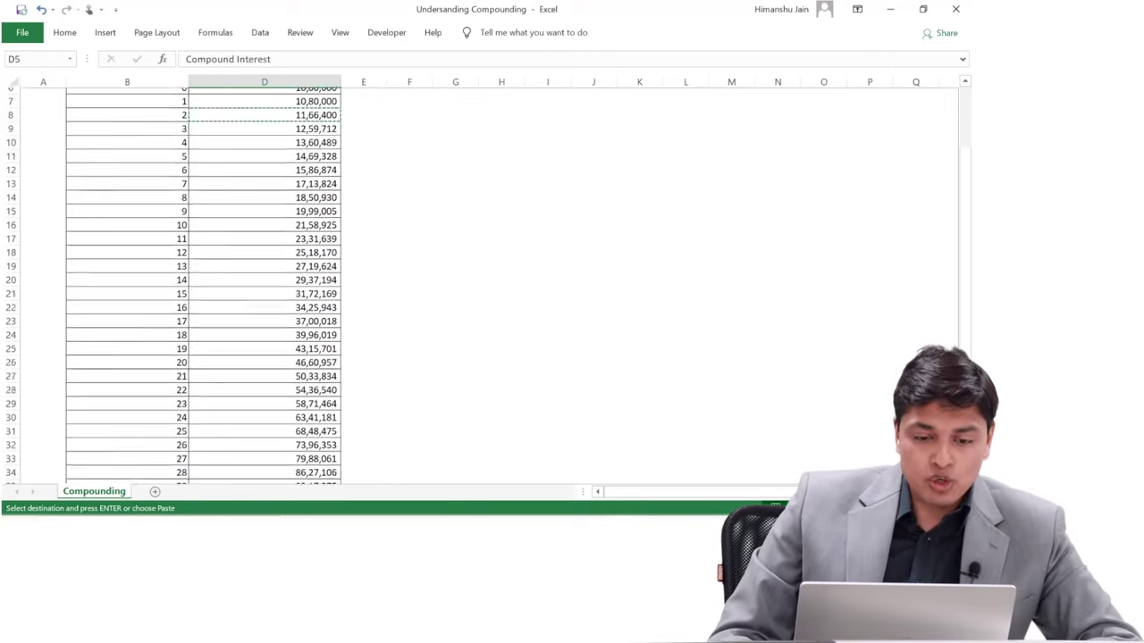
key(ctrl+Up)
key(ctrl+Up)
key(Down)
key(Down)
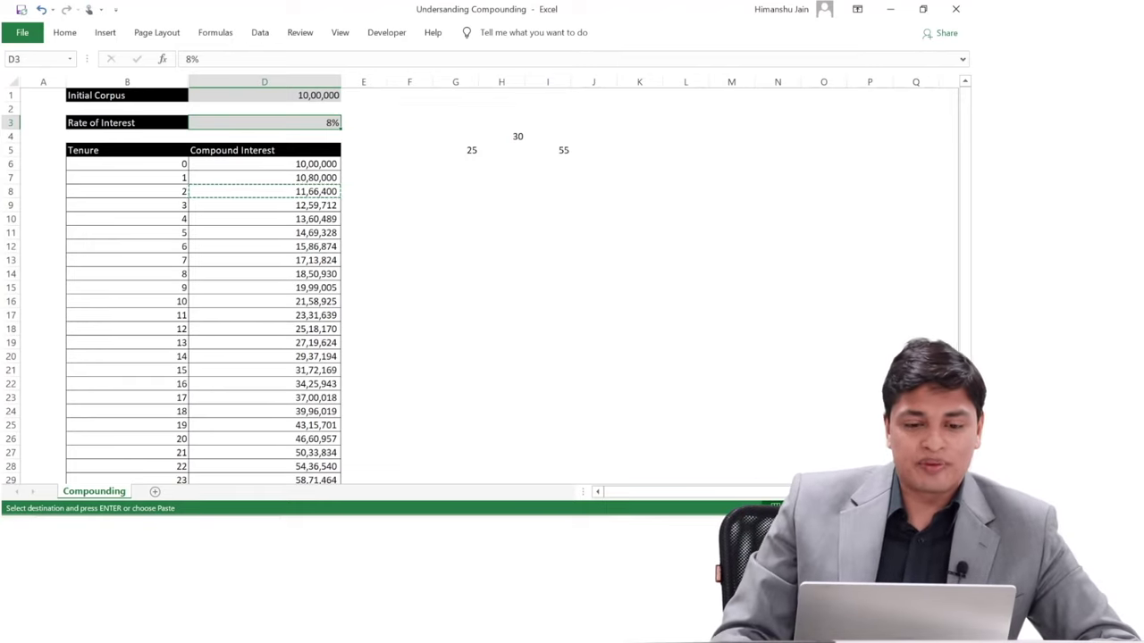
key(Up)
key(Up)
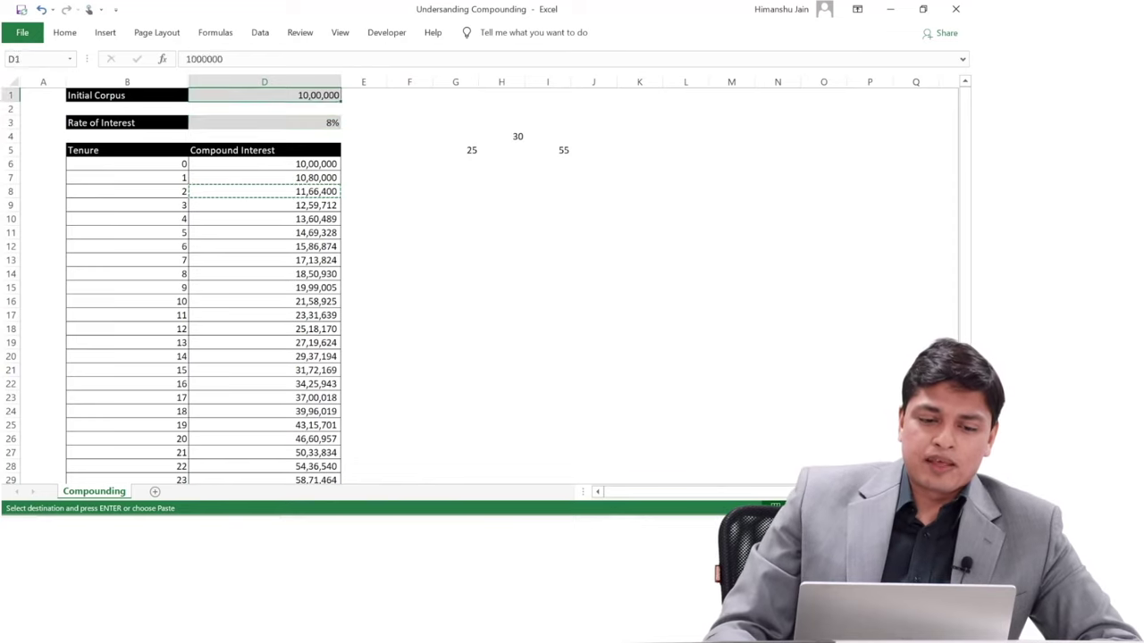
Set the Rate of Interest in D3 to 14%
key(Down)
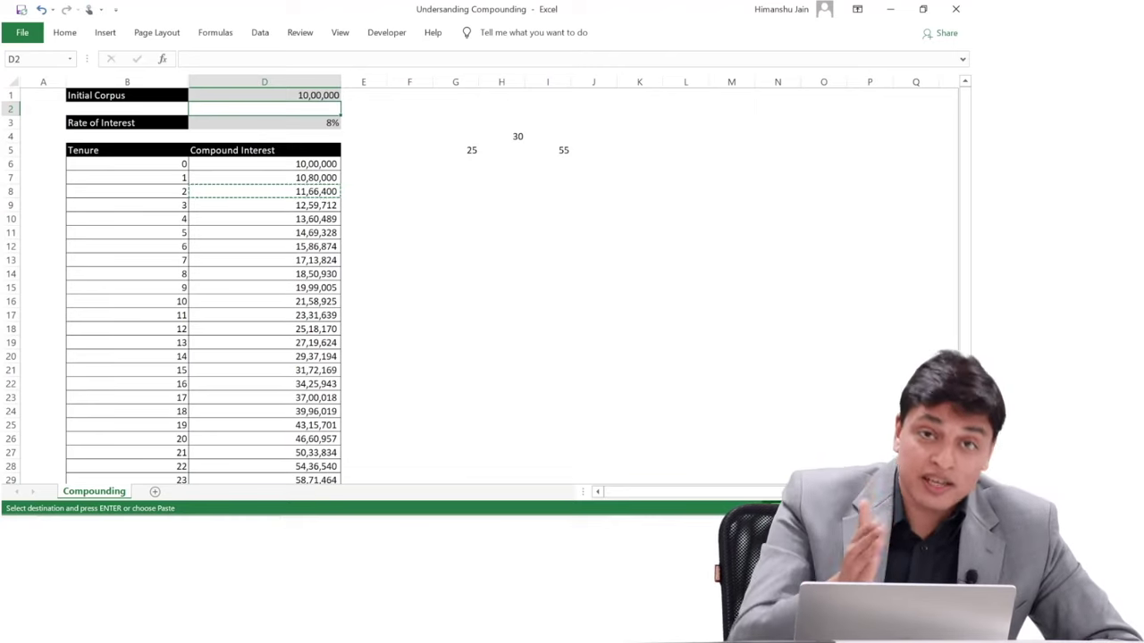
key(Down)
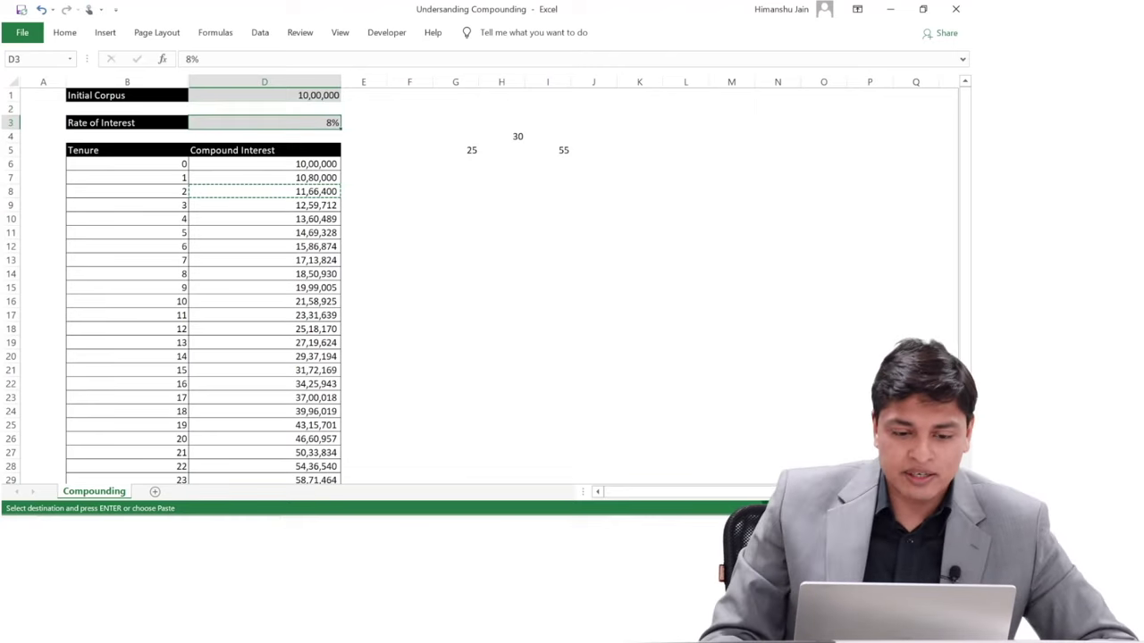
key(Escape)
text(14)
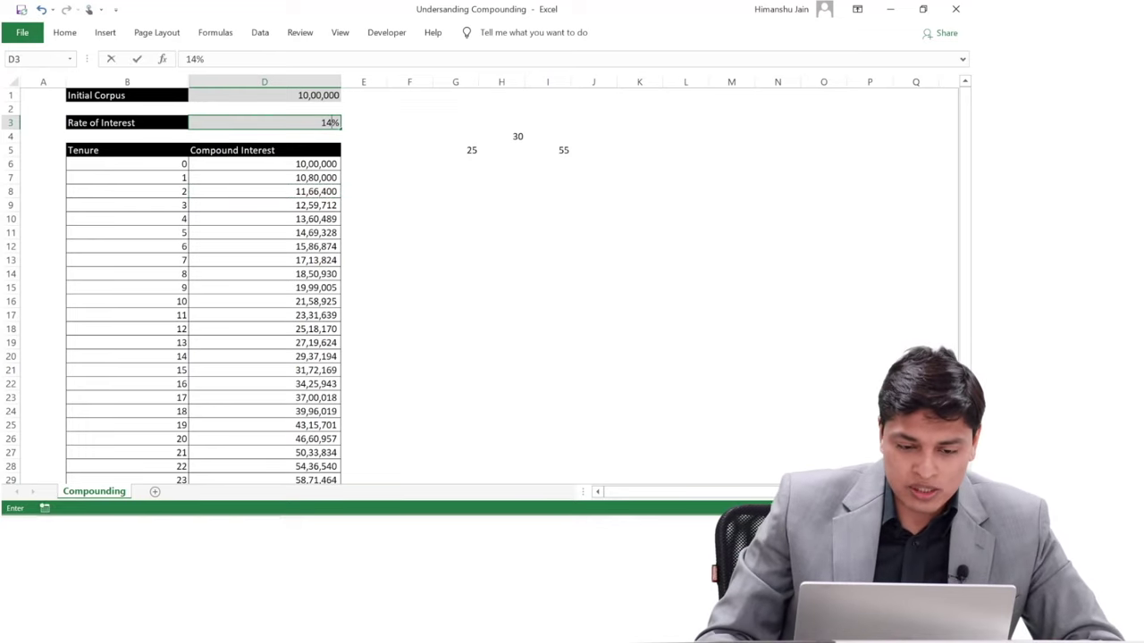
key(Return)
Examine the recalculated Compound Interest amounts from tenure 0 down to tenure 30
key(Down)
key(Down)
key(Down)
key(Down)
key(Down)
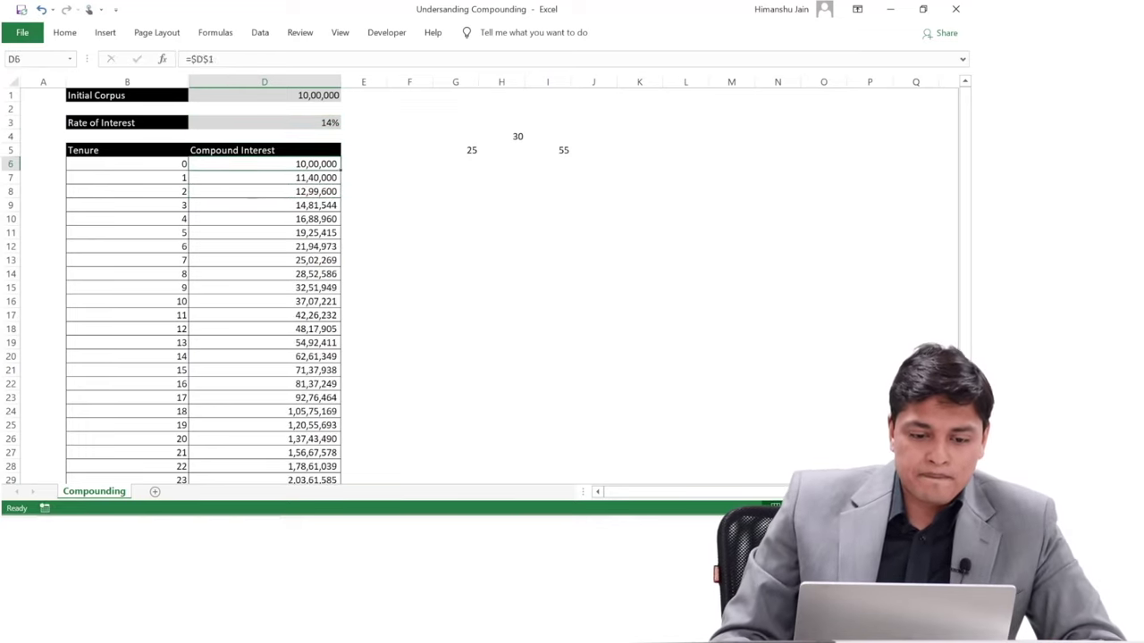
key(Up)
key(Up)
key(Up)
key(Up)
key(Down)
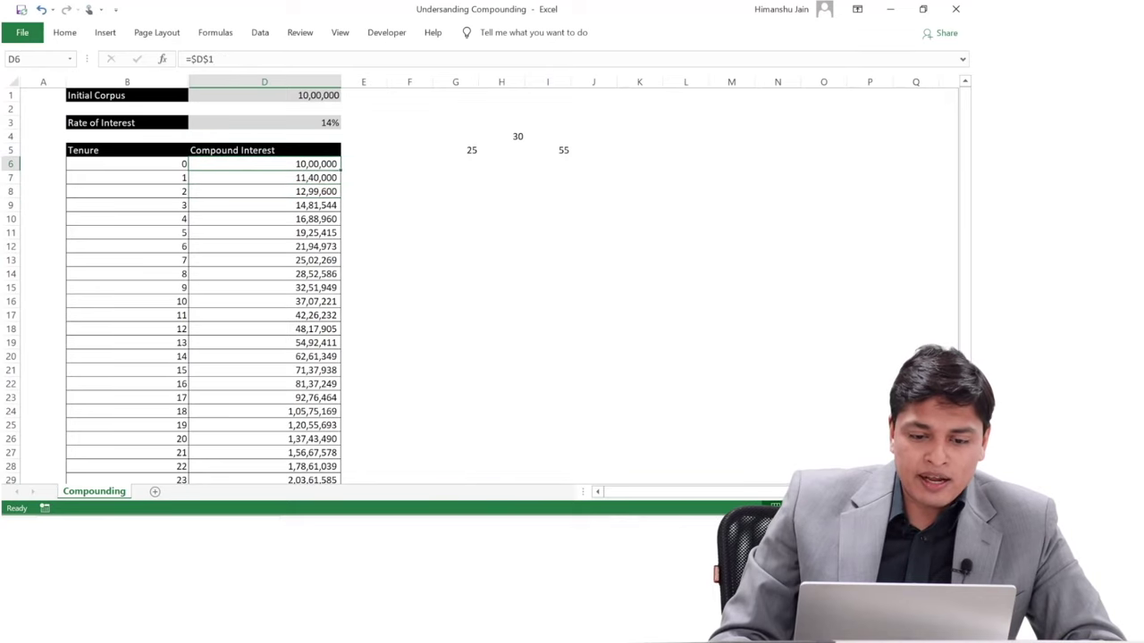
key(Down)
key(Down)
key(Down)
key(Down)
key(Down)
key(Down)
key(Down)
key(Down)
key(Down)
key(Down)
key(Down)
key(Down)
key(Down)
key(Down)
key(Down)
key(Down)
key(Down)
key(Down)
key(Down)
key(Down)
key(Up)
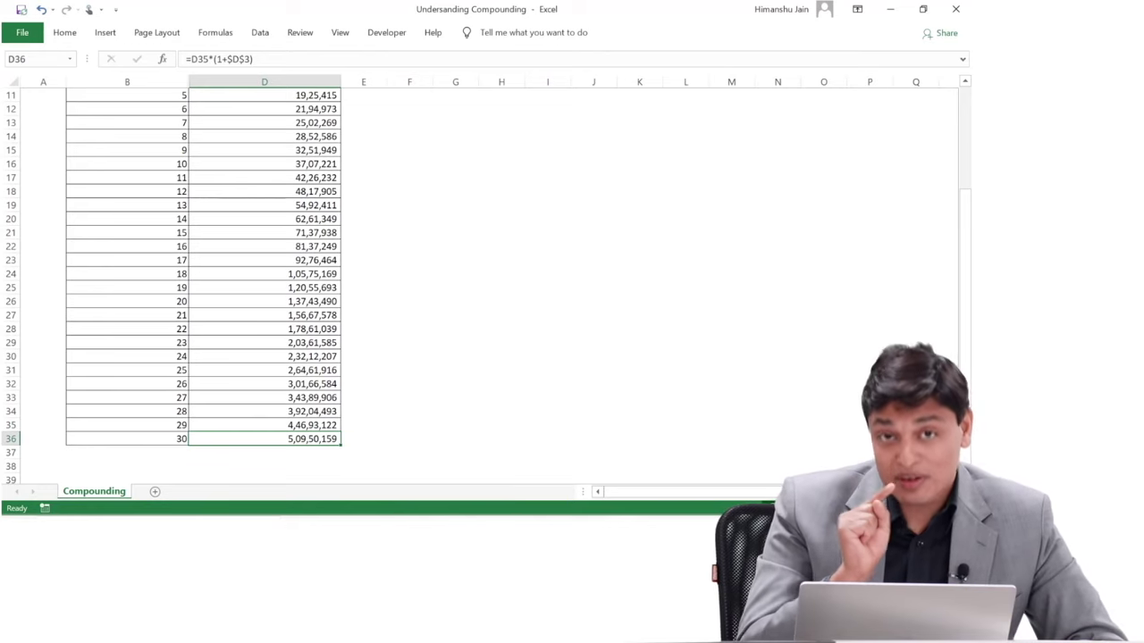
Compare the Initial Corpus and Rate of Interest with the final tenure 30 amount
key(ctrl+Up)
key(ctrl+Up)
key(ctrl+Up)
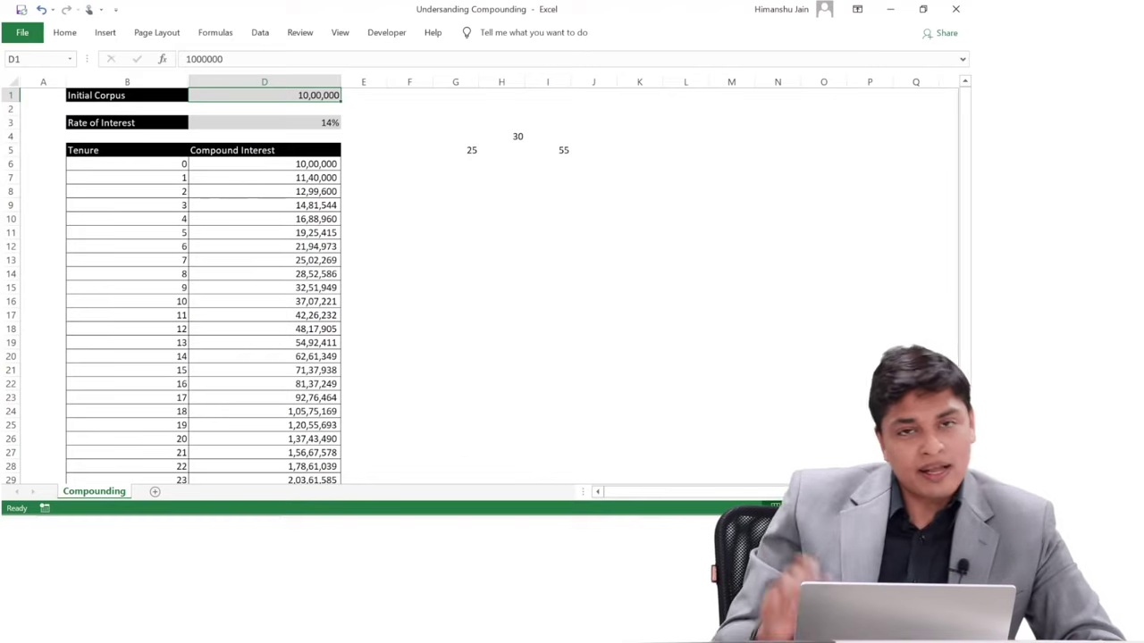
click(264, 123)
click(264, 150)
key(Down)
key(ctrl+Down)
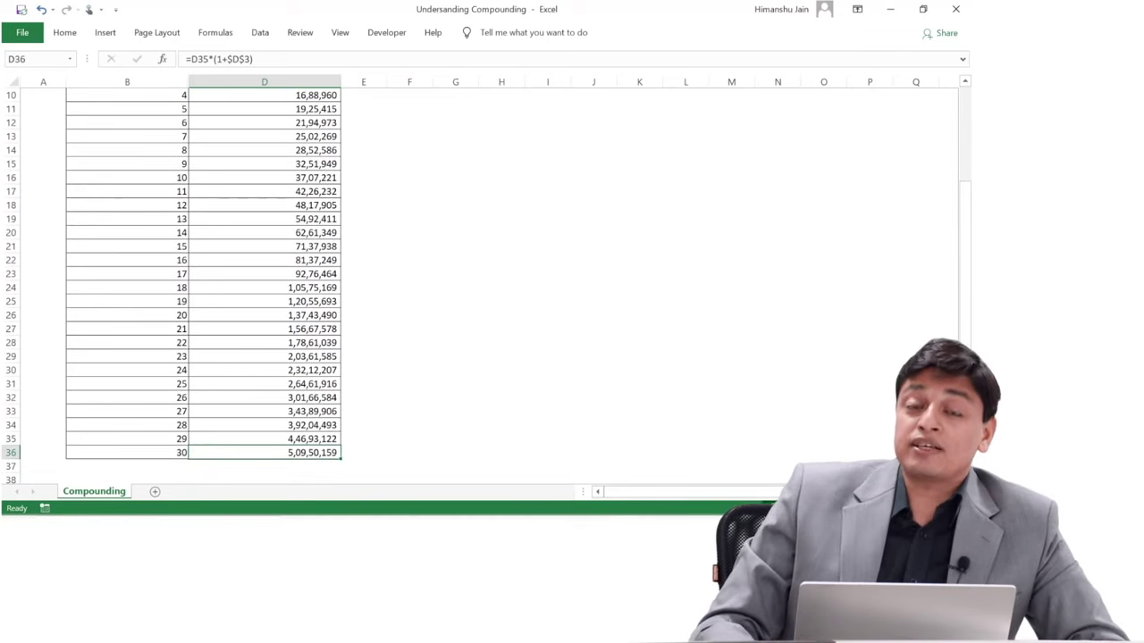
key(ctrl+Up)
key(ctrl+Up)
key(ctrl+Up)
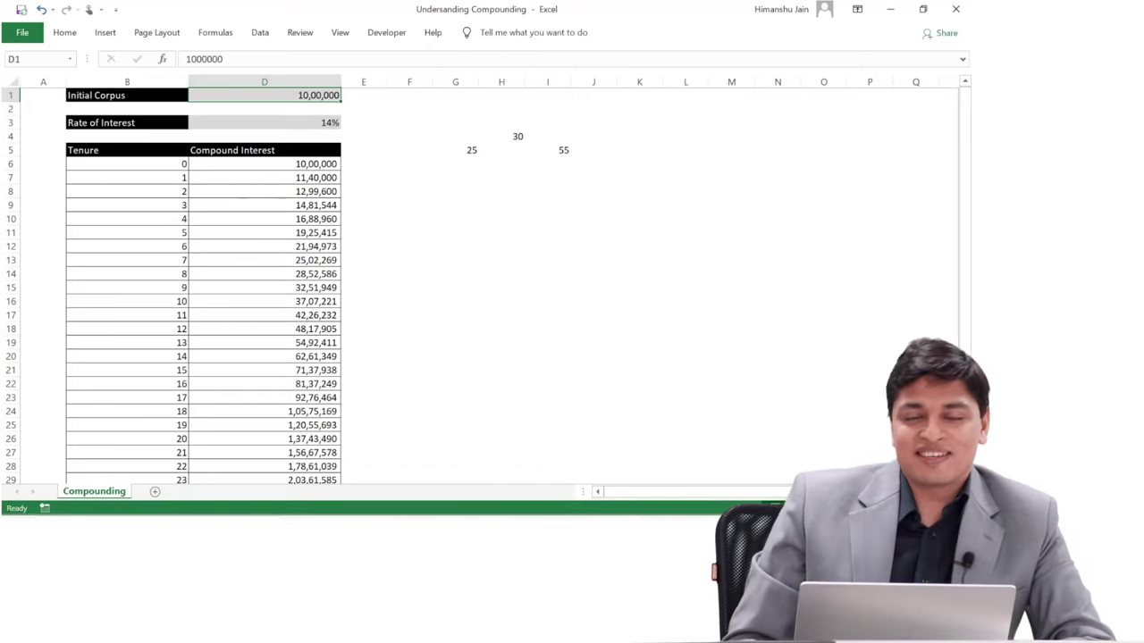
Run Goal Seek to bring the tenure 3 amount in D9 to 2000000 by changing the Rate of Interest in D3, and keep the solution
click(304, 204)
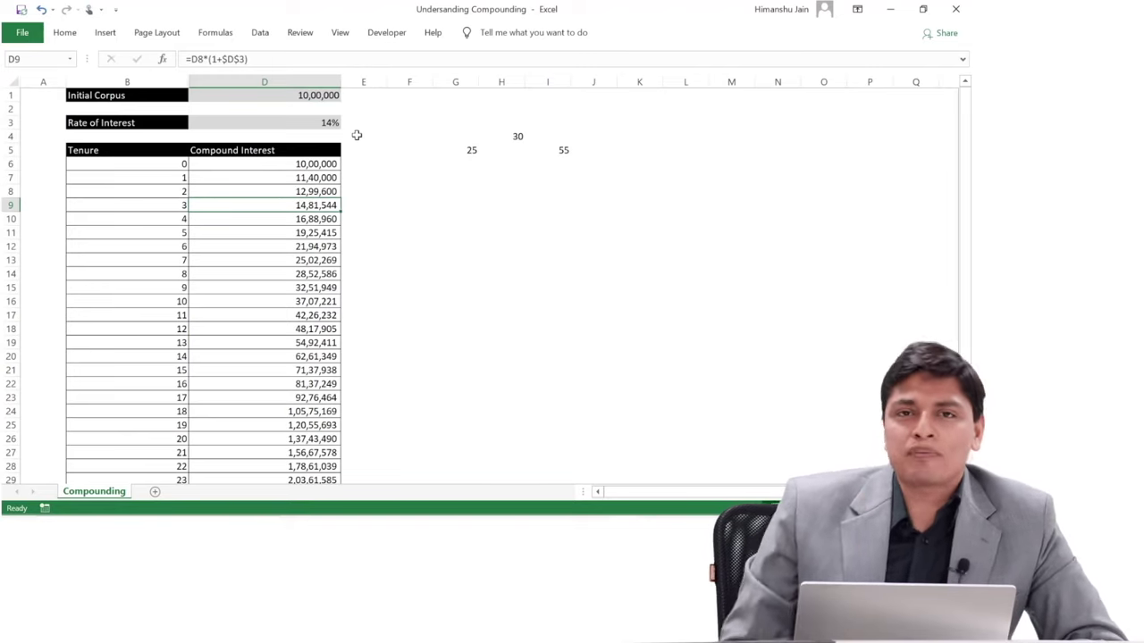
click(262, 35)
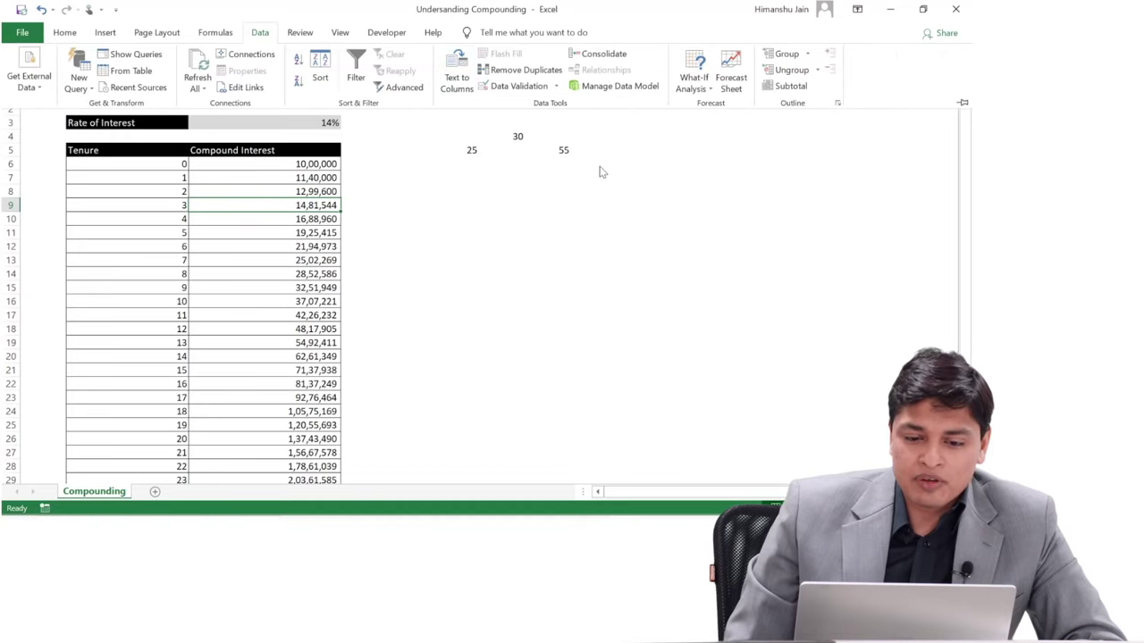
click(238, 202)
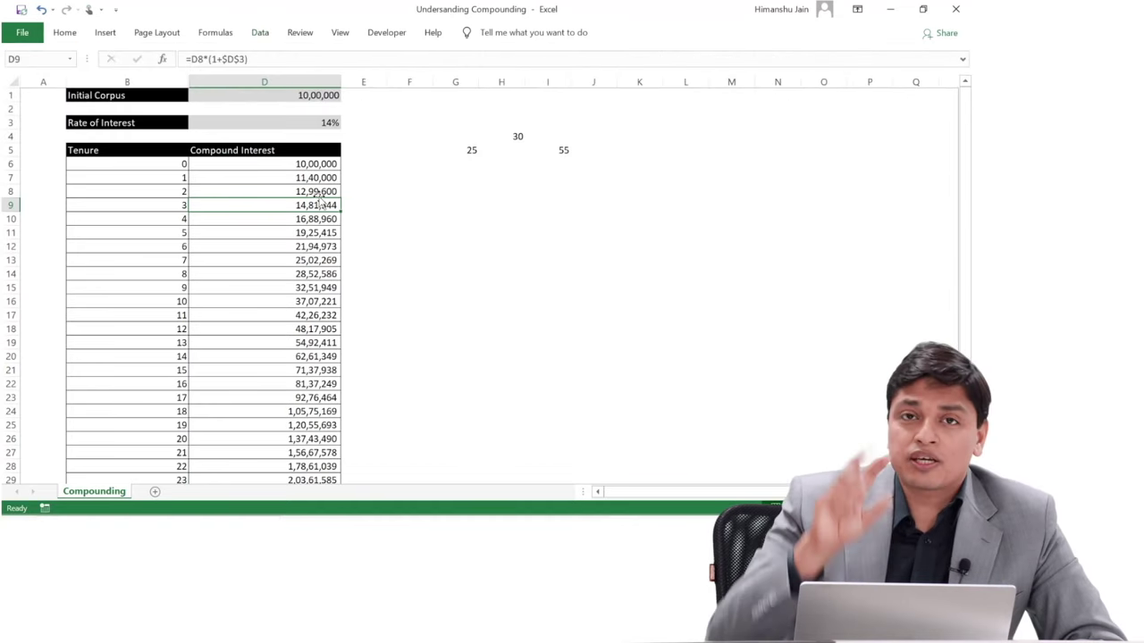
click(260, 33)
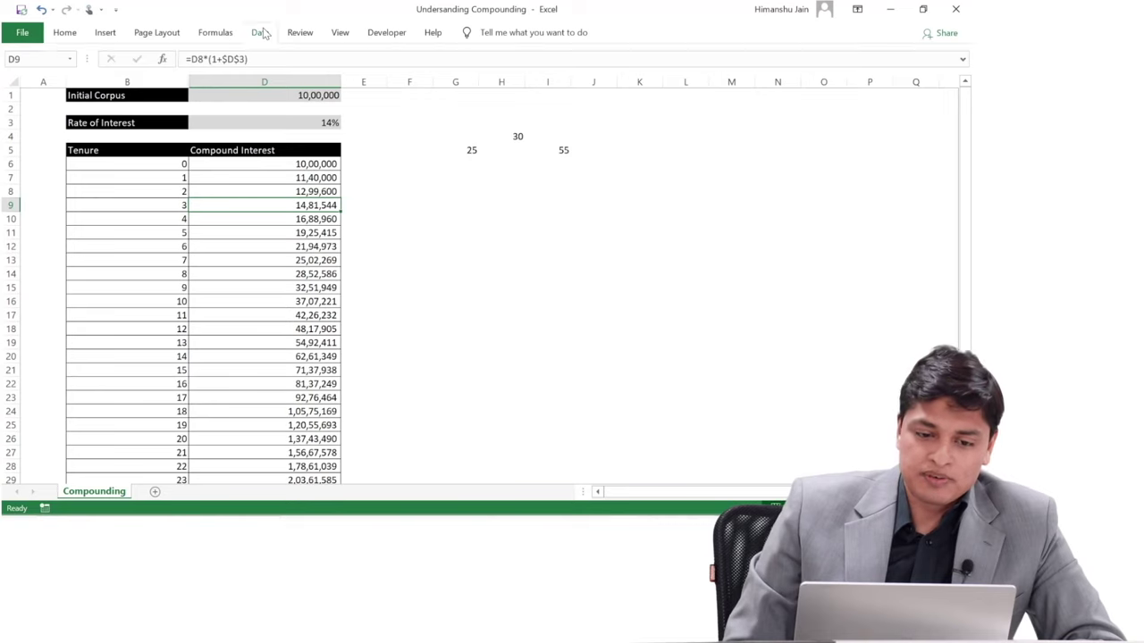
click(688, 82)
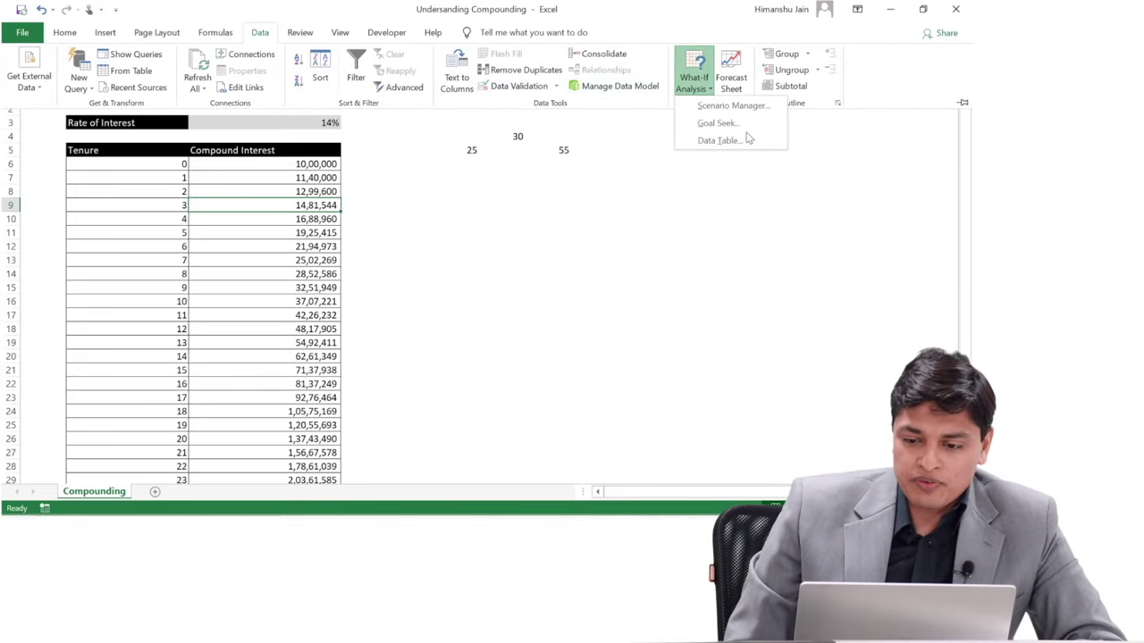
click(742, 125)
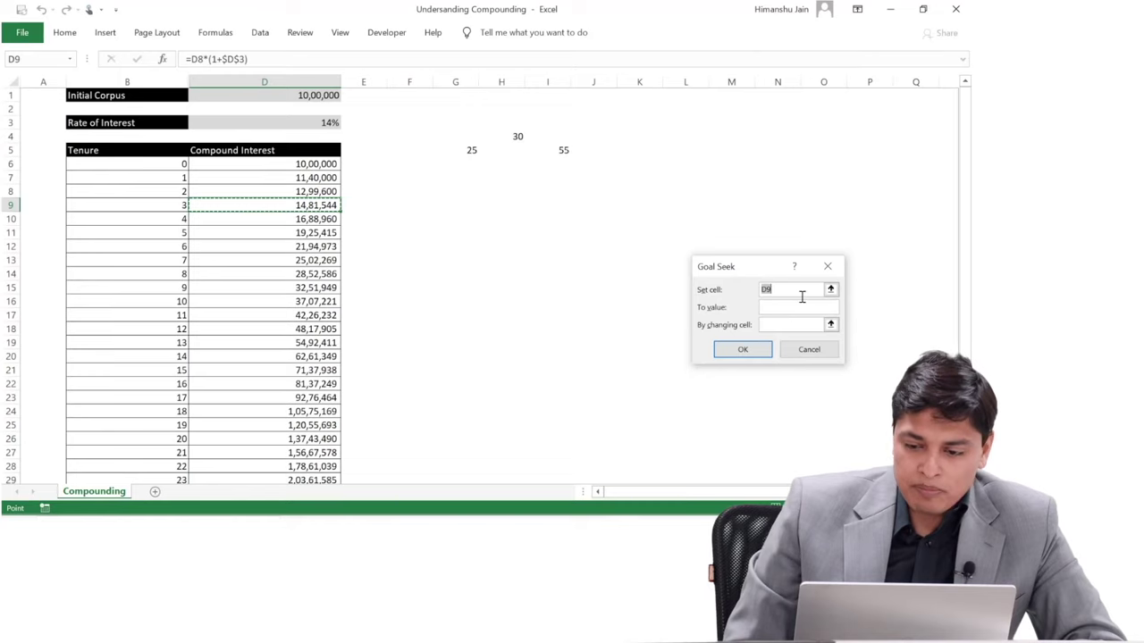
click(772, 308)
text(2)
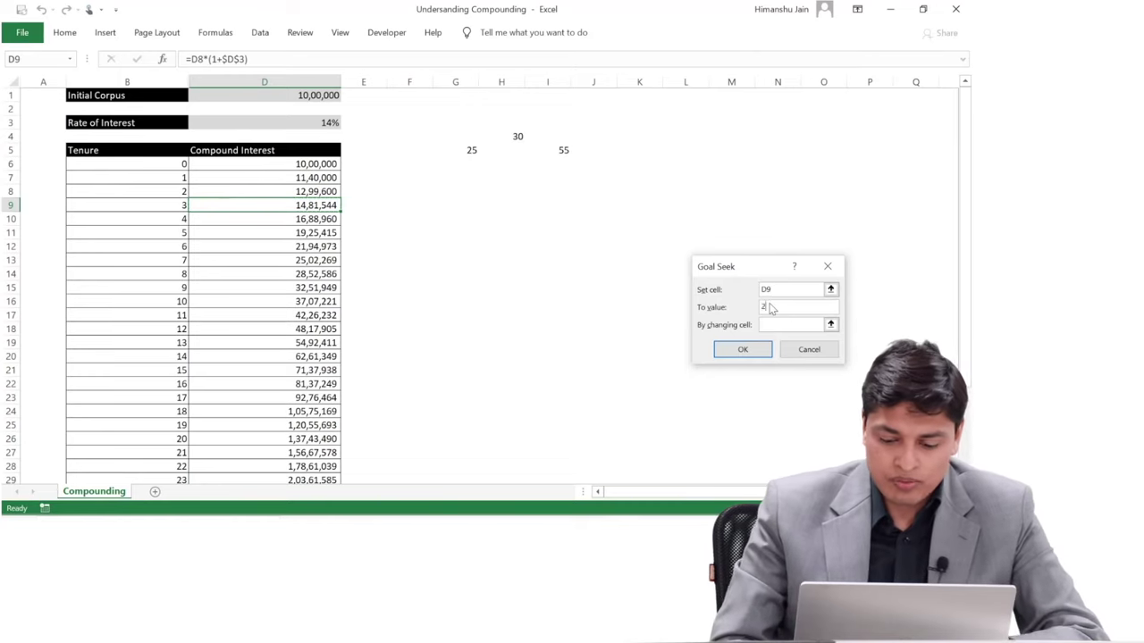
text(000000)
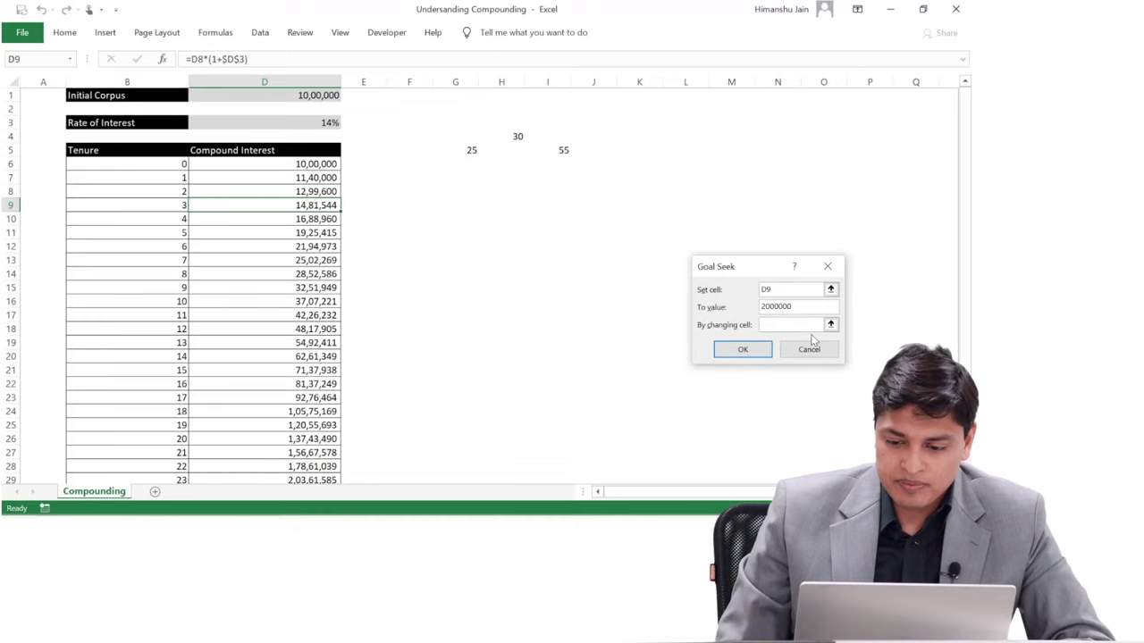
click(789, 324)
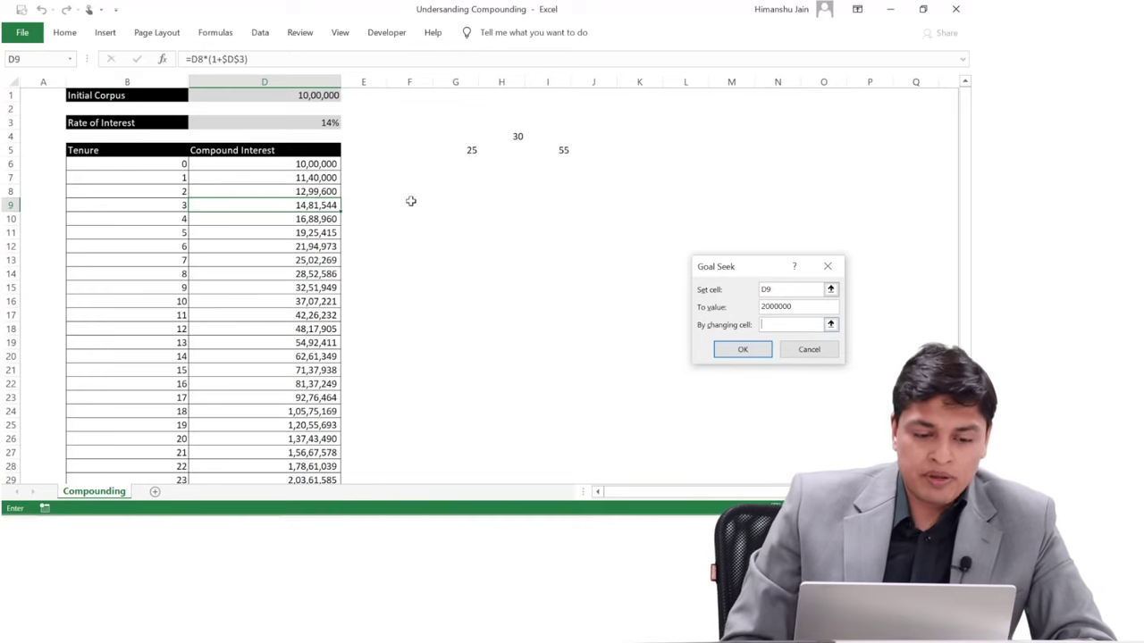
click(325, 123)
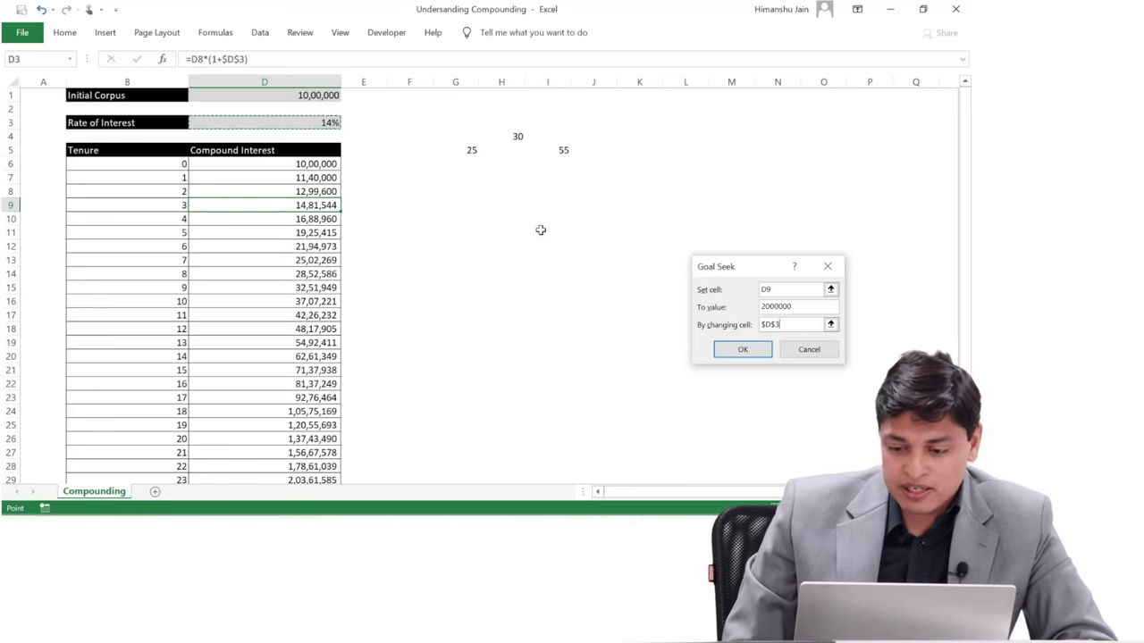
click(734, 353)
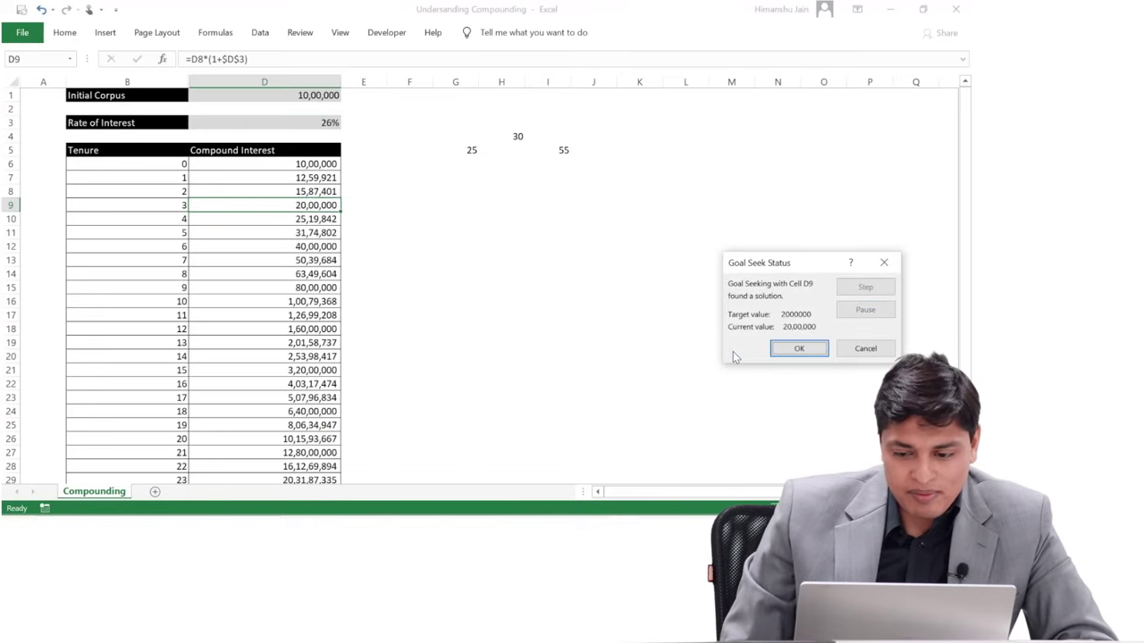
click(803, 348)
Fill the Rate of Interest cell D3 with yellow
click(307, 123)
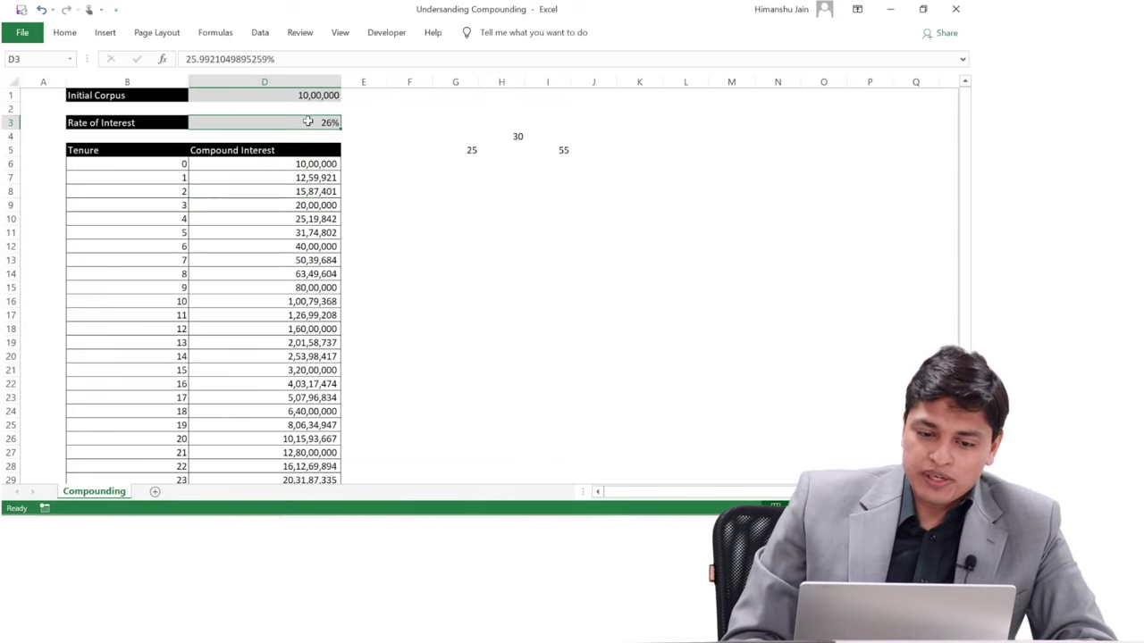
click(67, 33)
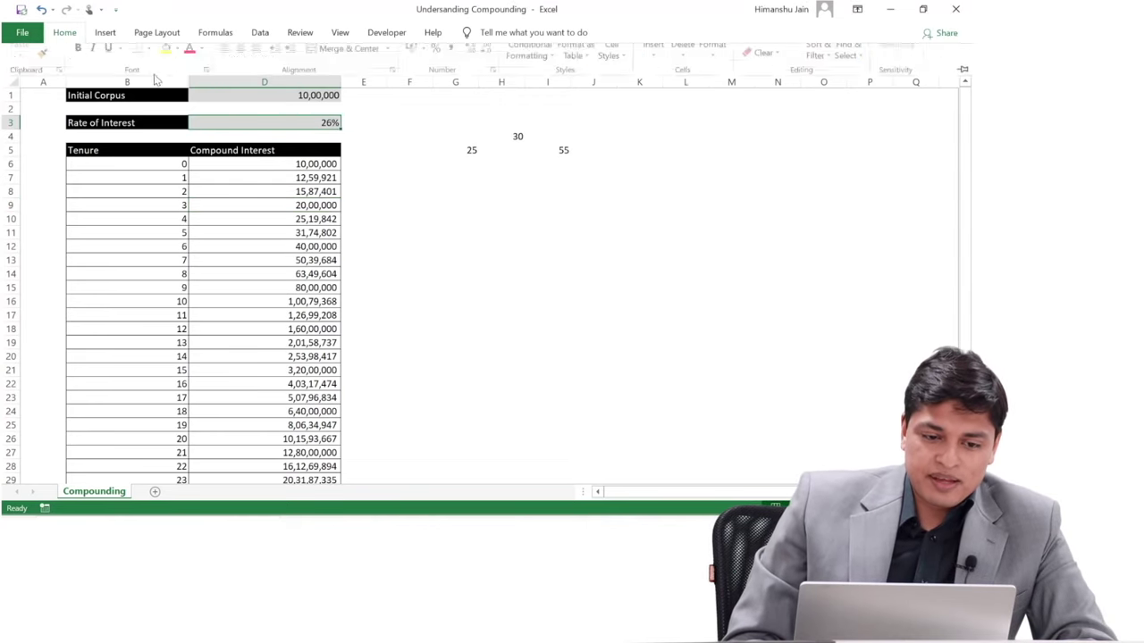
click(167, 83)
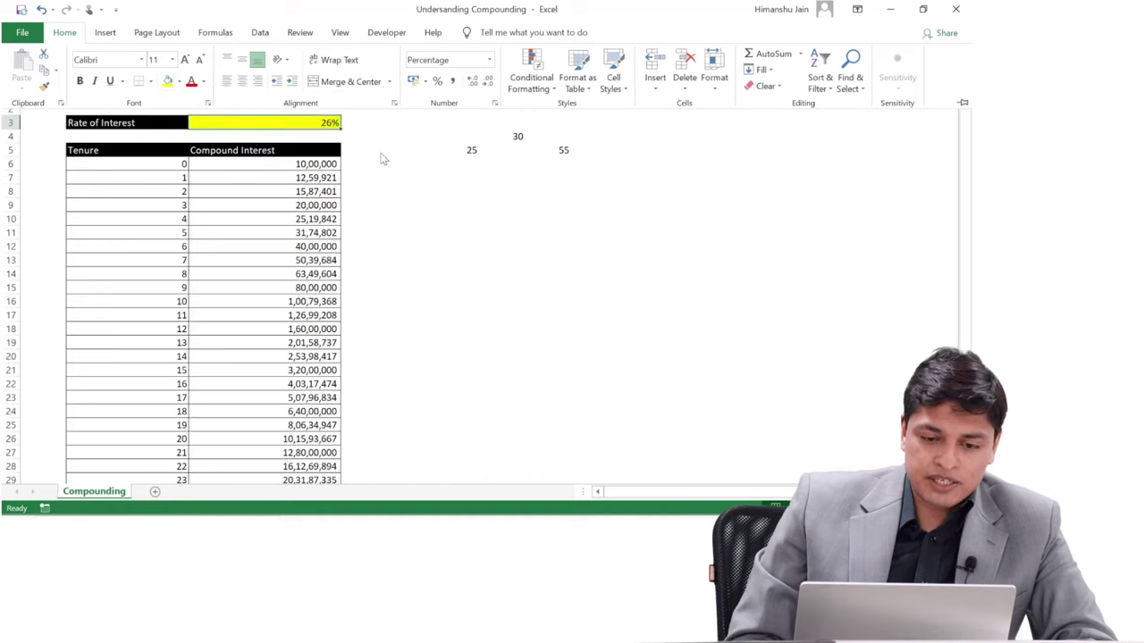
Highlight every third year's Compound Interest amount in yellow, from tenure 3 in D9 through tenure 30 in D36
click(319, 193)
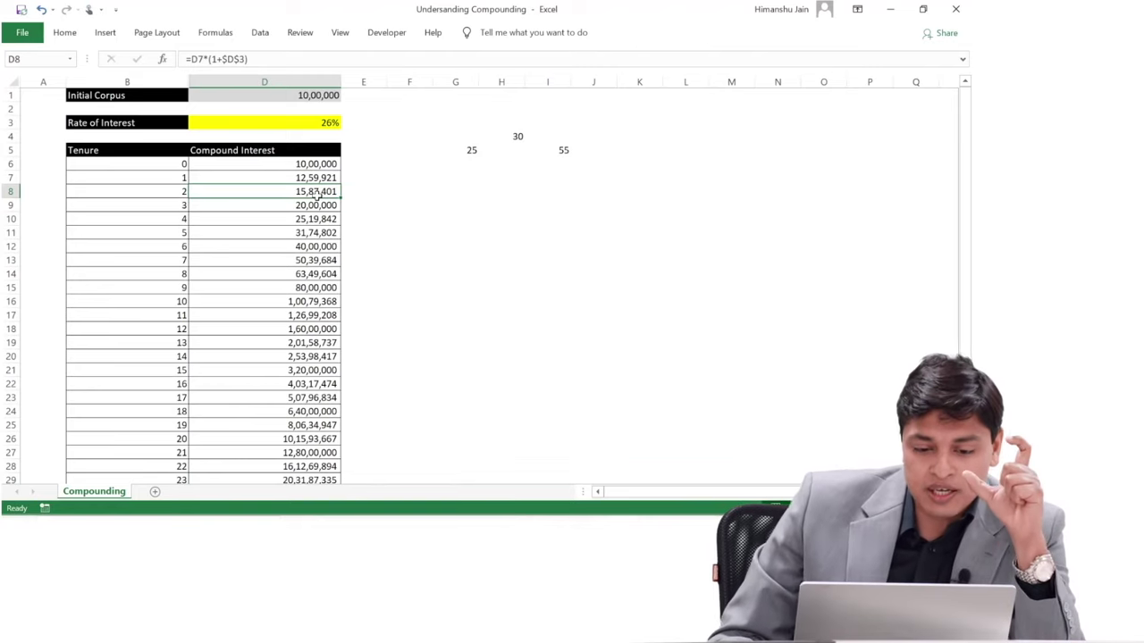
key(Down)
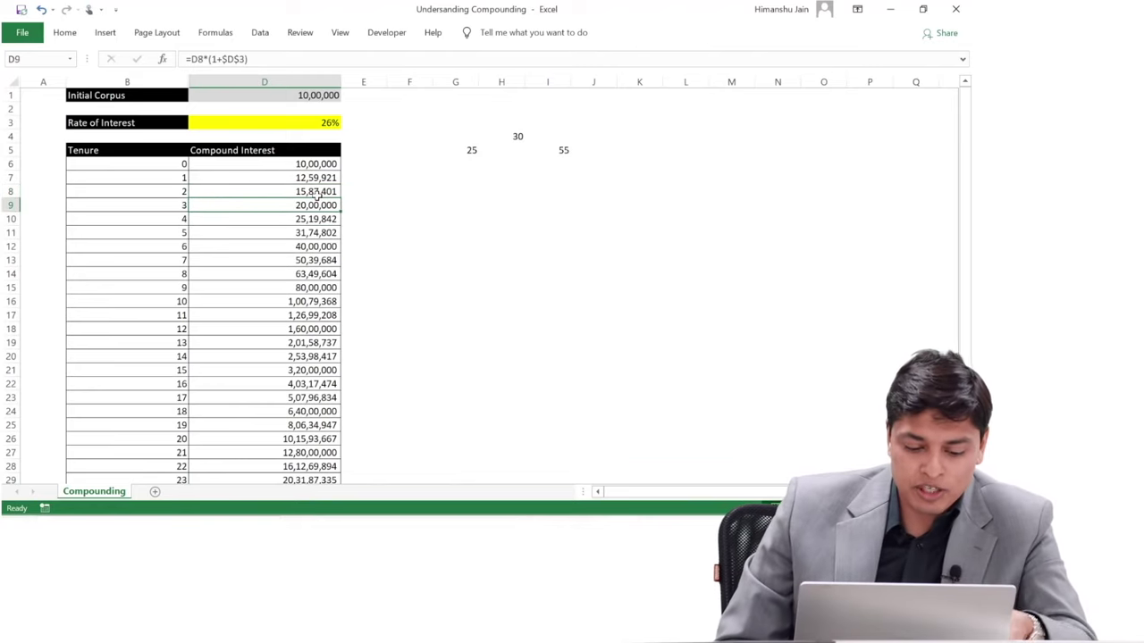
key(F4)
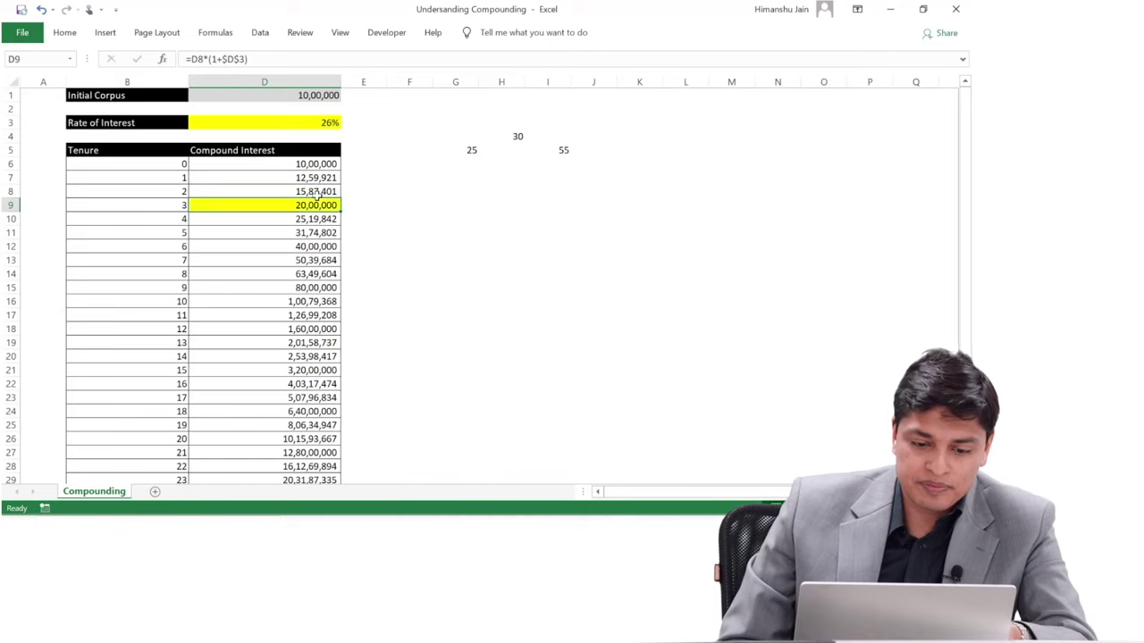
key(Down)
key(Down)
key(Down)
key(F4)
key(Down)
key(Down)
key(Down)
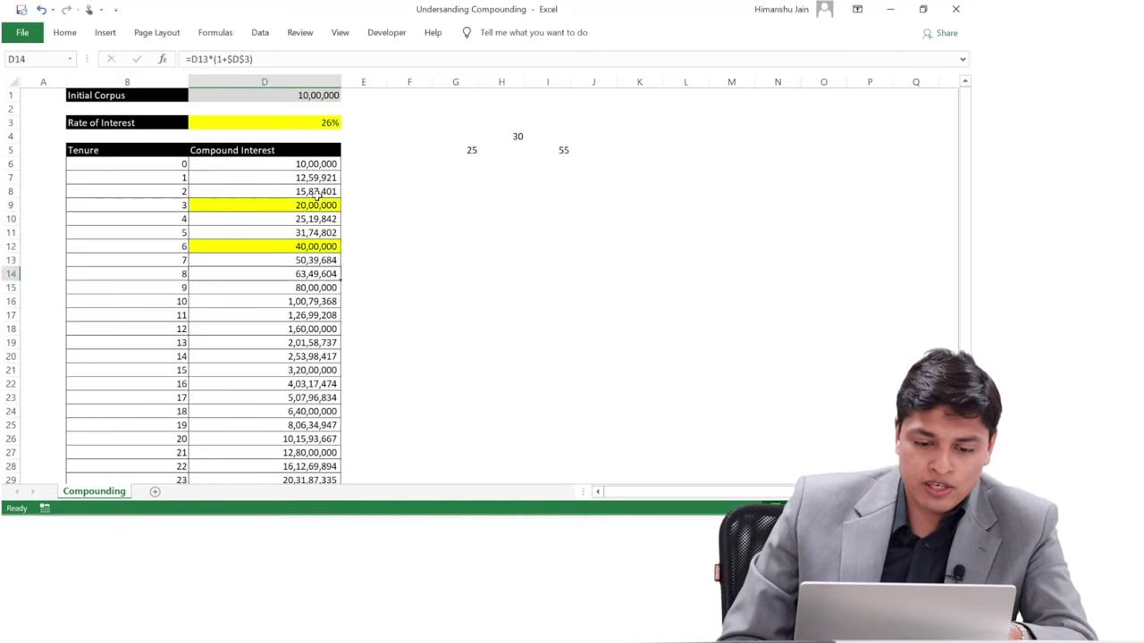
key(F4)
key(Down)
key(Down)
key(Down)
key(F4)
key(Down)
key(Down)
key(Down)
key(F4)
key(Down)
key(Down)
key(Down)
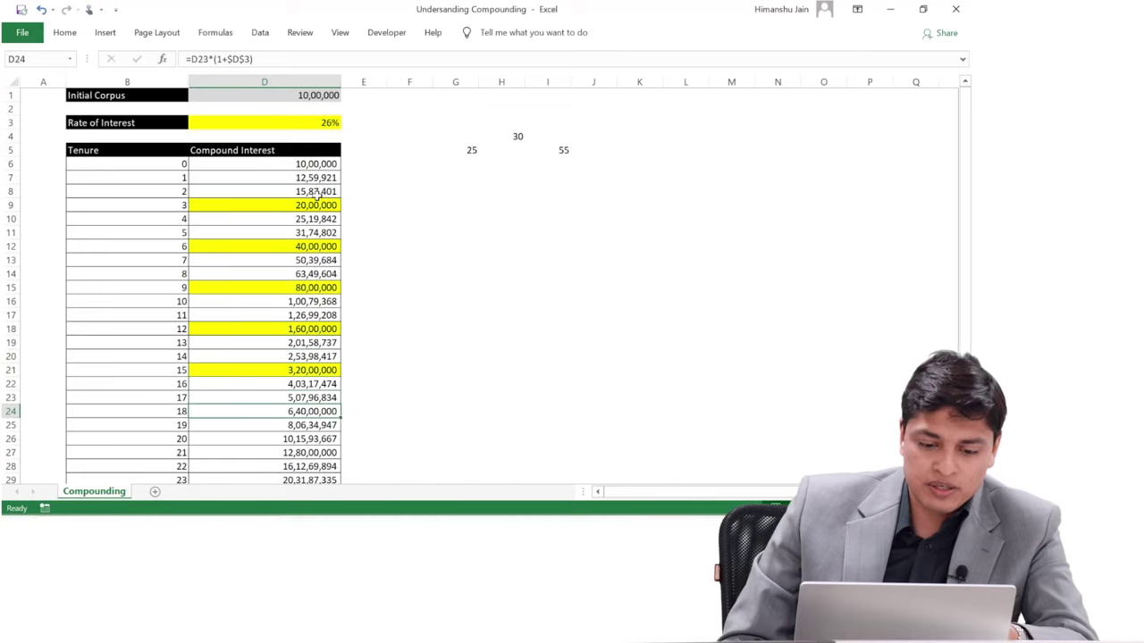
key(F4)
key(Down)
key(Down)
key(Down)
key(F4)
key(Down)
key(Down)
key(Down)
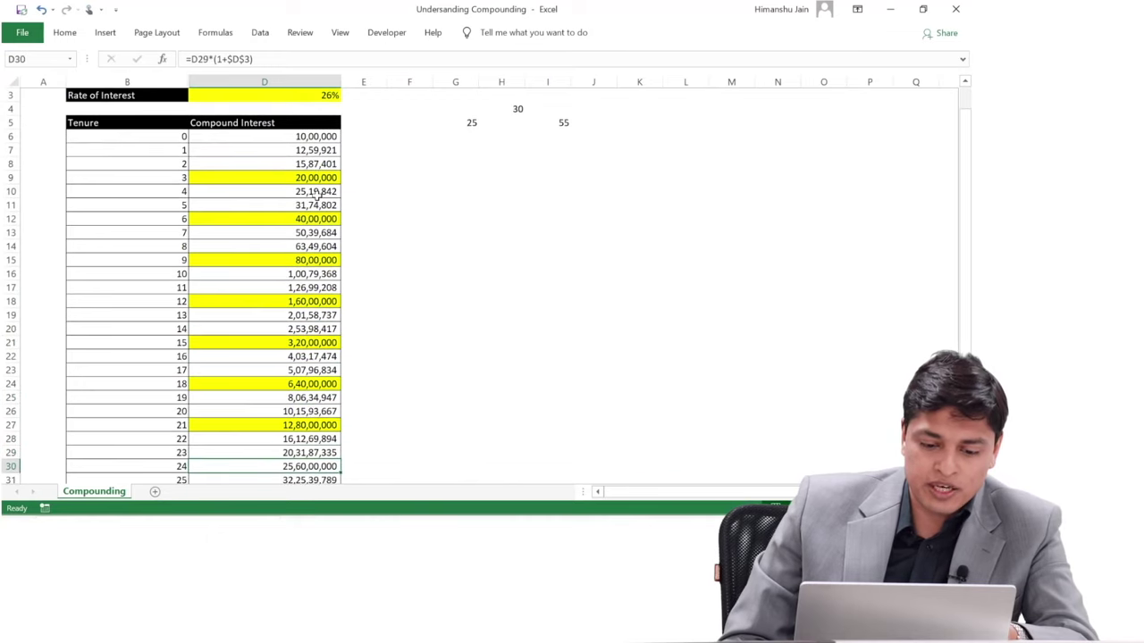
key(F4)
key(Down)
key(Down)
key(Down)
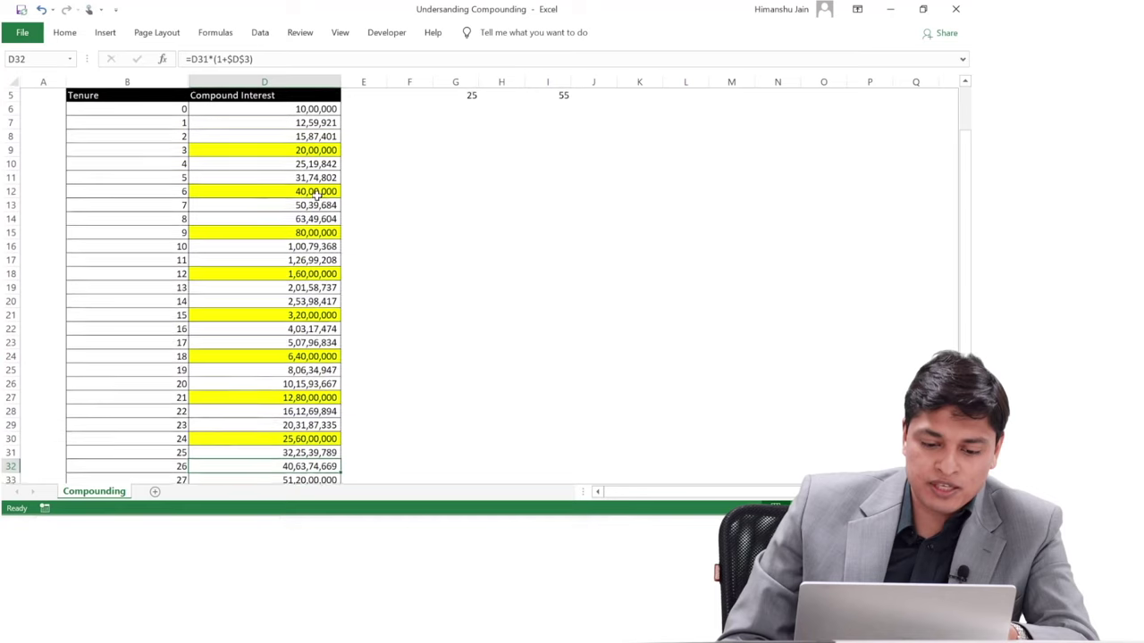
key(F4)
key(Down)
key(Down)
key(Down)
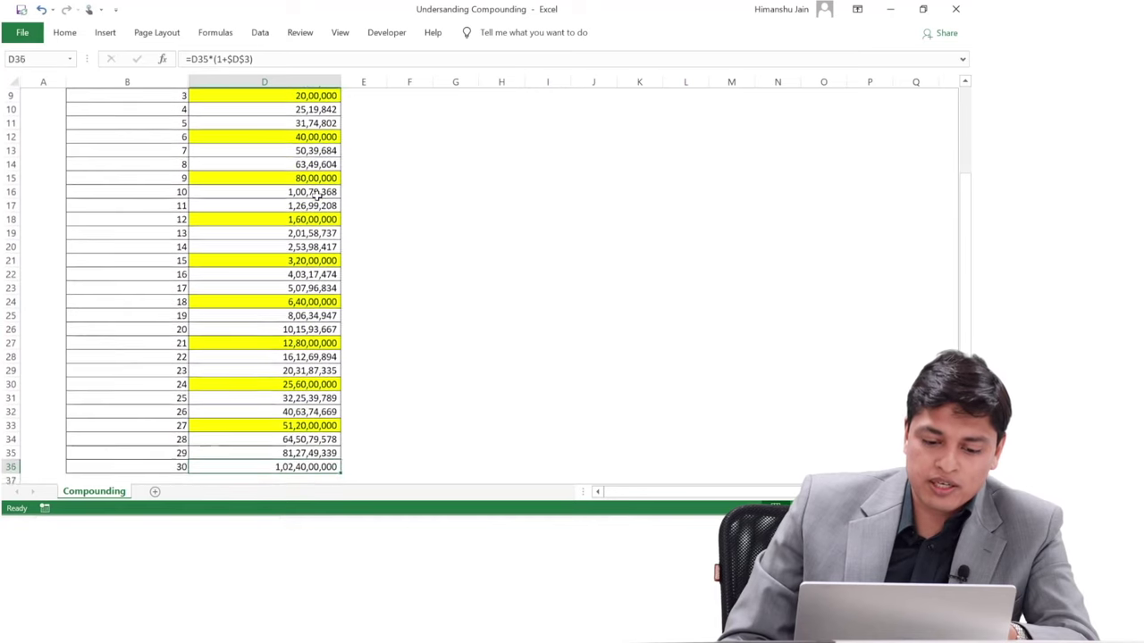
key(F4)
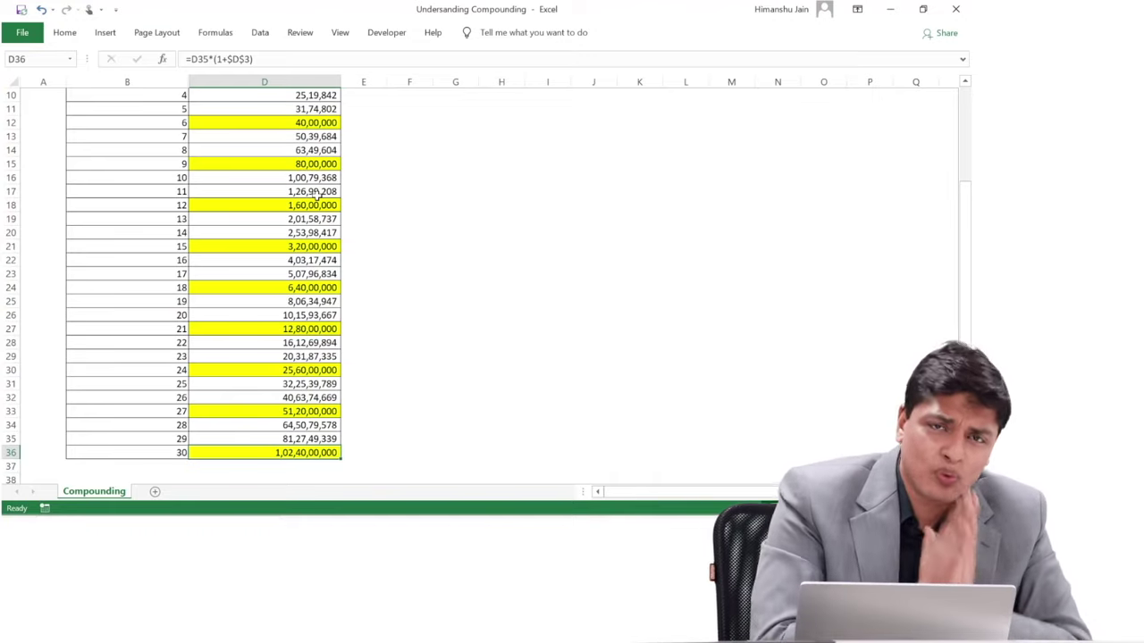
Review the highlighted Compound Interest amounts from tenure 30 back up to the Rate of Interest
key(Up)
key(Up)
key(Up)
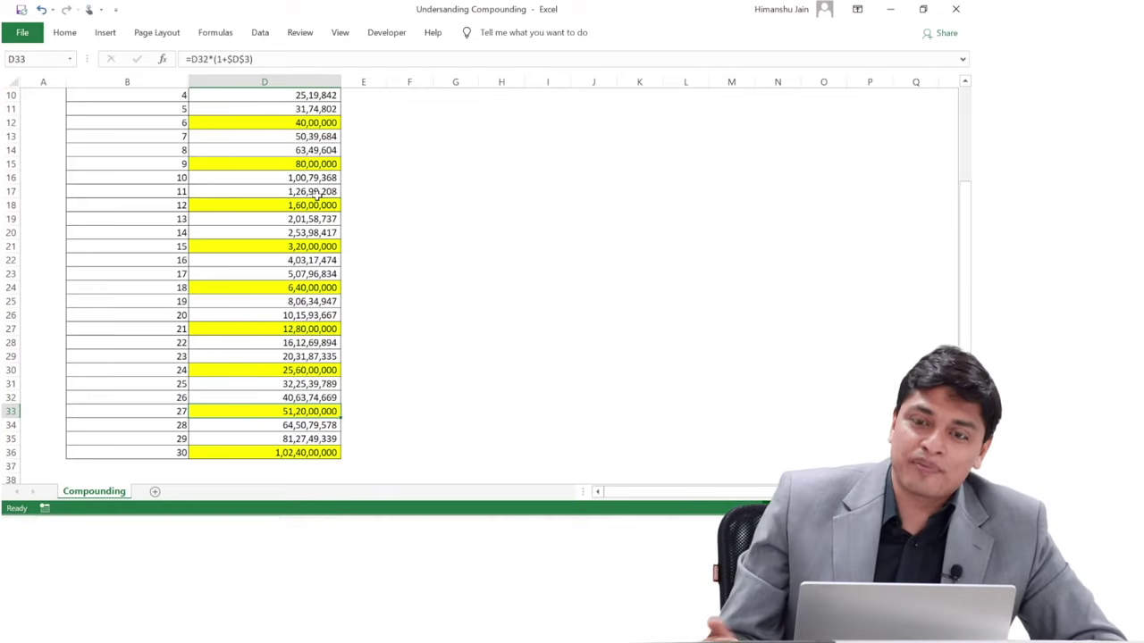
key(Up)
key(Up)
key(Up)
key(ctrl+Up)
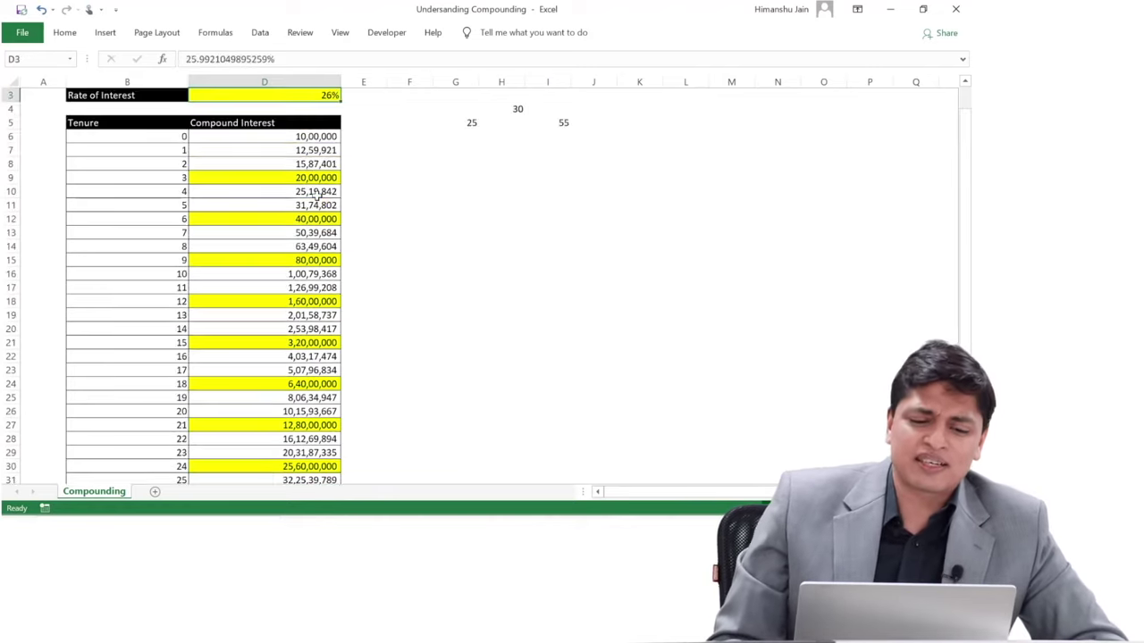
key(ctrl+Right)
key(ctrl+Left)
key(ctrl+Up)
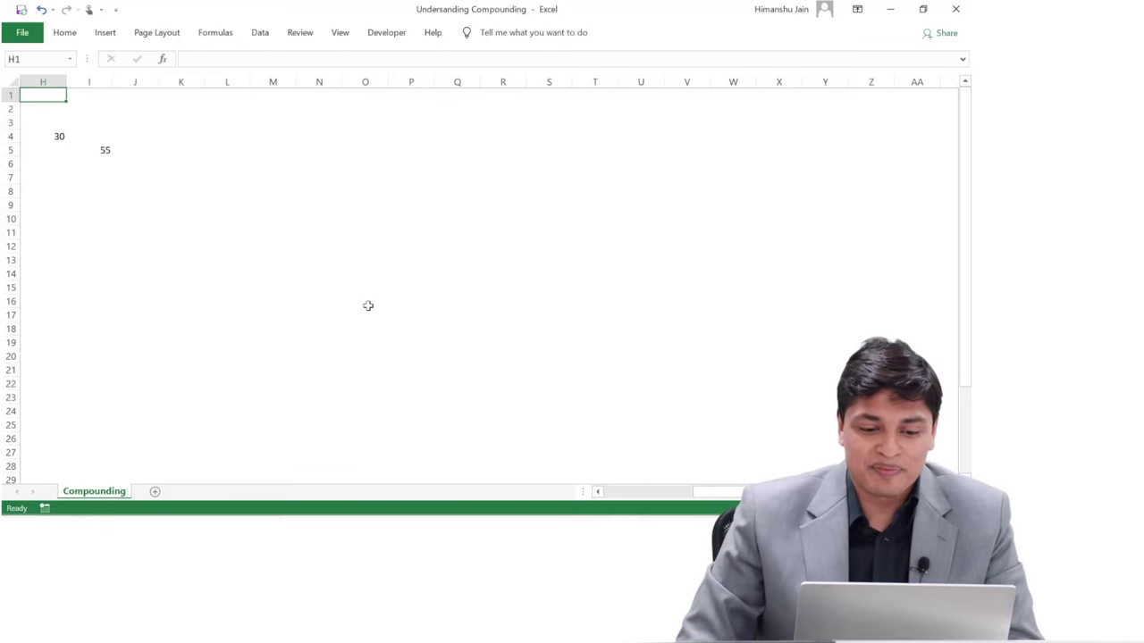
Switch to the Introduction to Stock Market presentation in PowerPoint, start the slide show from slide 39 and advance to the next slide
key(alt+Tab)
key(alt+Tab)
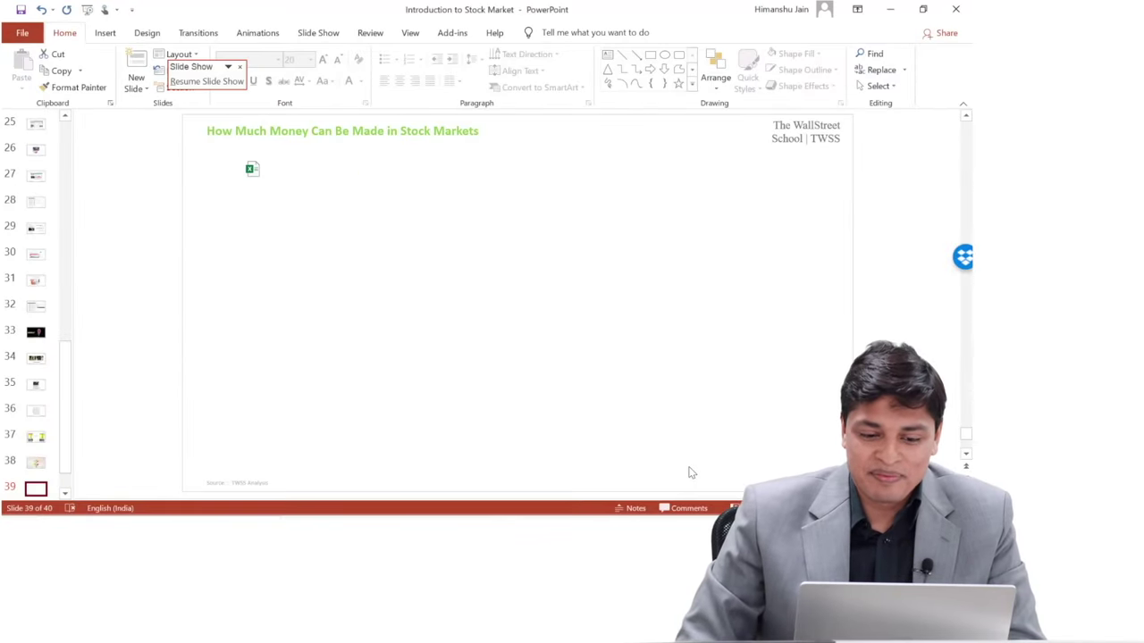
key(shift+F5)
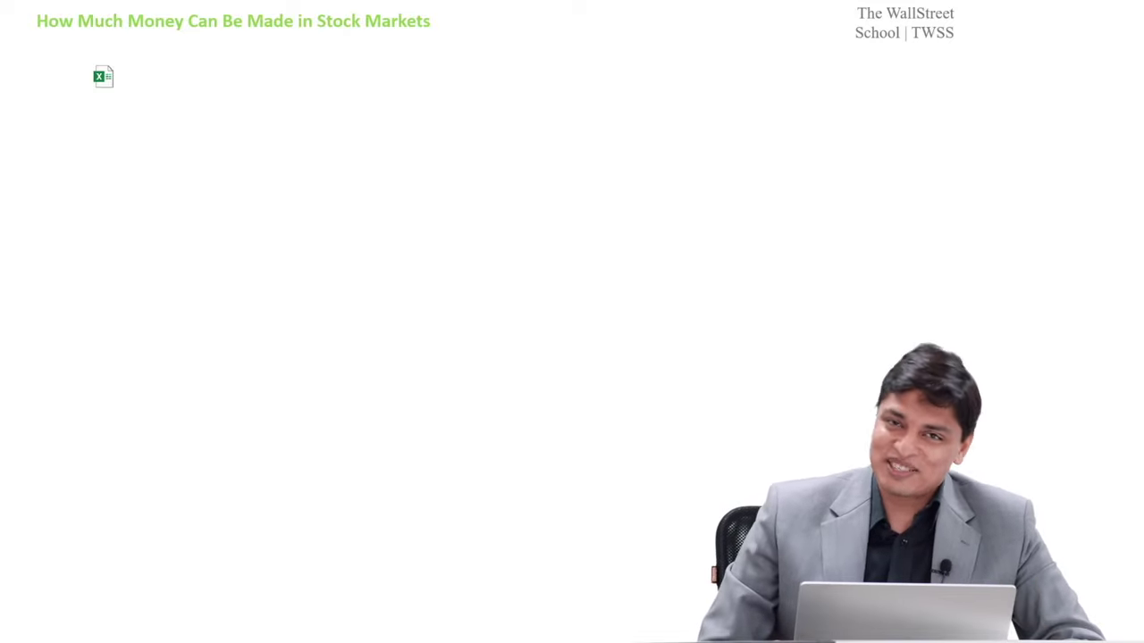
key(Right)
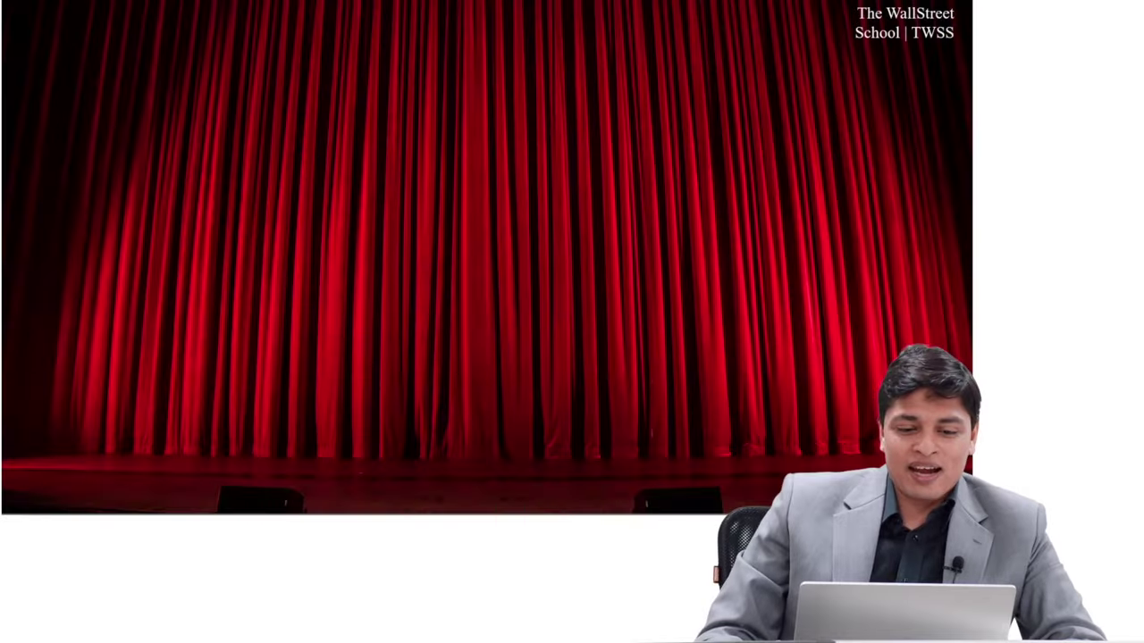